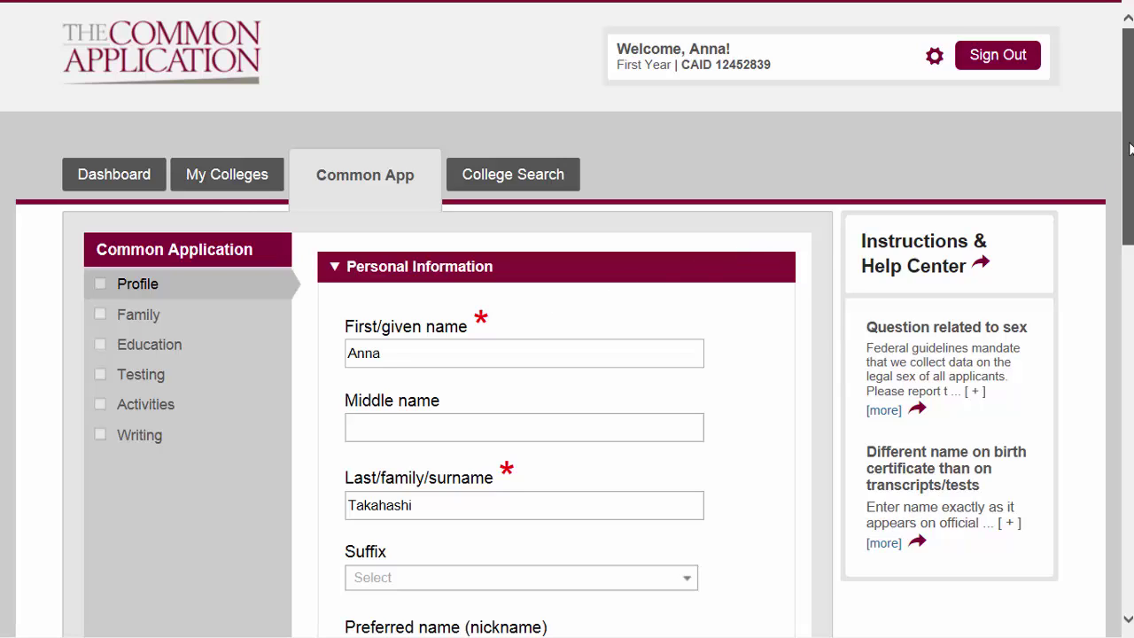
Step: In Personal Information, select No for 'Have you ever used any other names?'
{"action": "scroll", "coordinate": [1130, 149], "scroll_direction": "down", "scroll_amount": 1}
{"action": "scroll", "coordinate": [1066, 221], "scroll_direction": "up", "scroll_amount": 1}
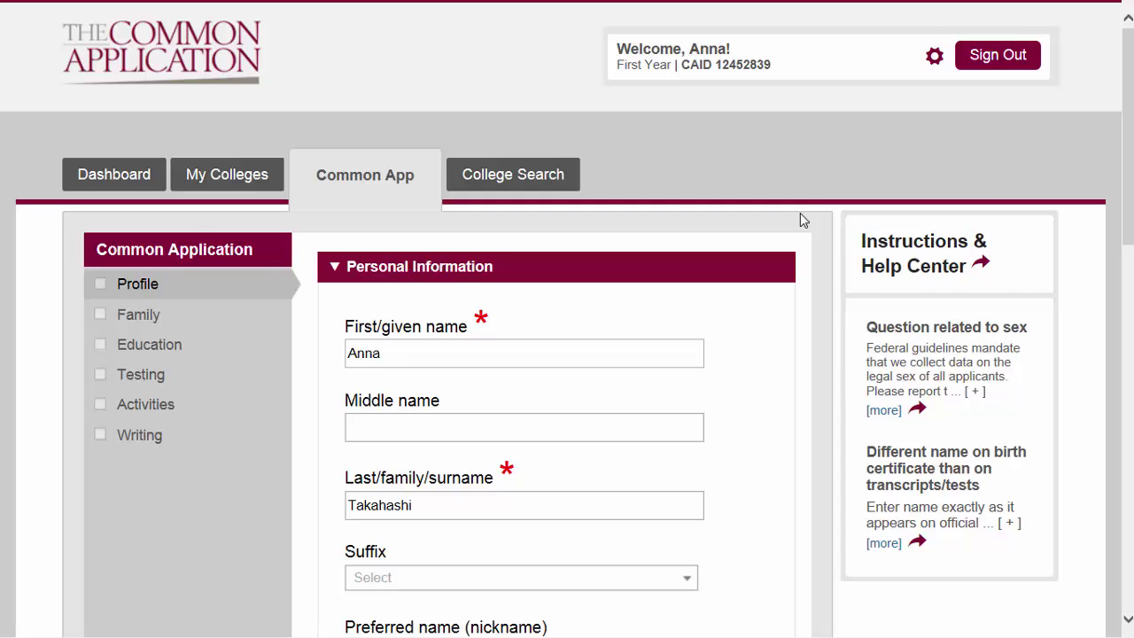
{"action": "scroll", "coordinate": [799, 214], "scroll_direction": "down", "scroll_amount": 1}
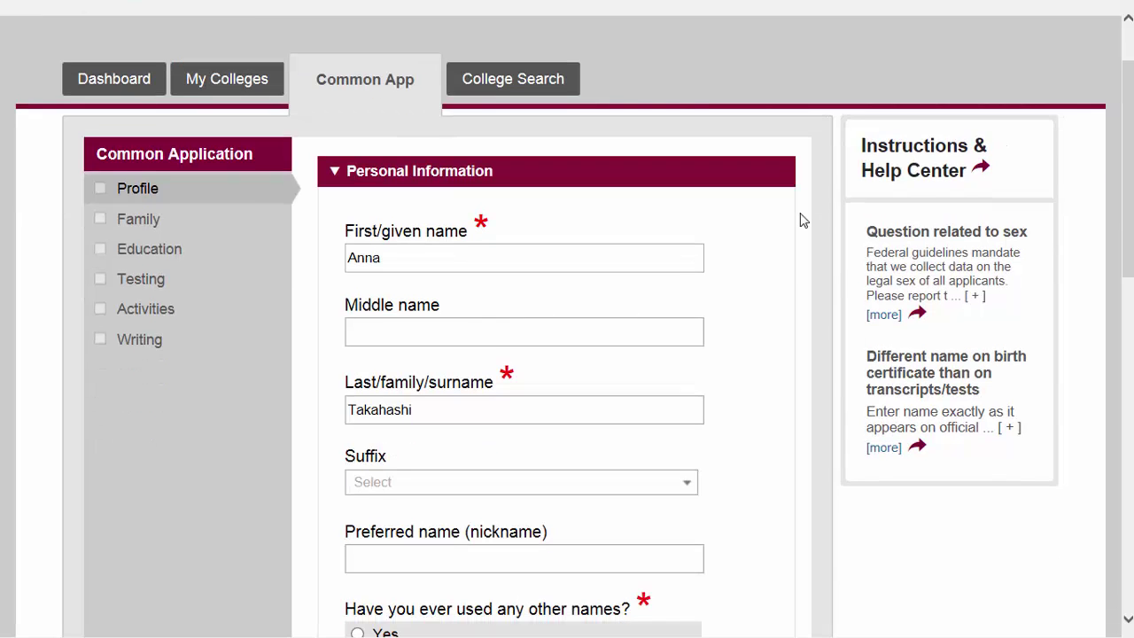
{"action": "scroll", "coordinate": [803, 220], "scroll_direction": "down", "scroll_amount": 1}
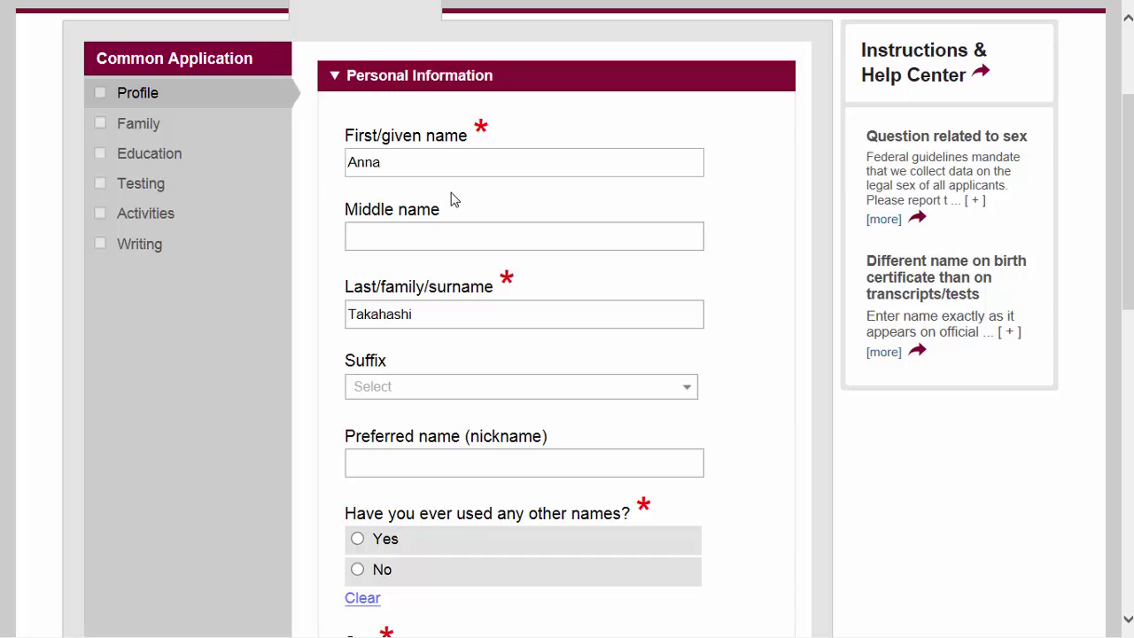
{"action": "scroll", "coordinate": [452, 200], "scroll_direction": "down", "scroll_amount": 1}
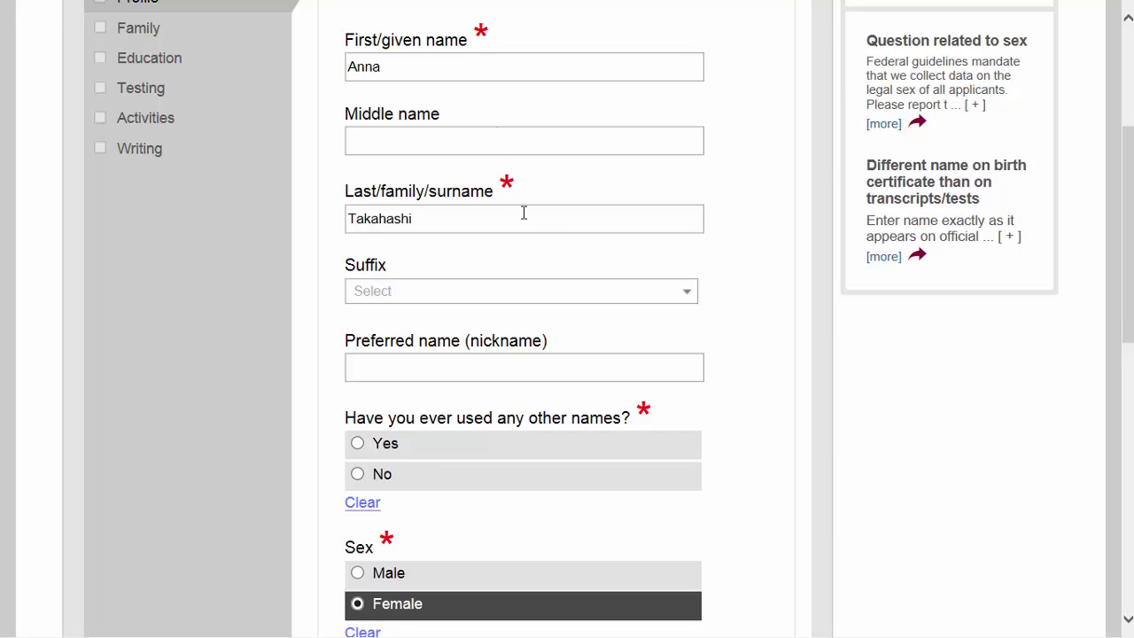
{"action": "scroll", "coordinate": [559, 261], "scroll_direction": "down", "scroll_amount": 1}
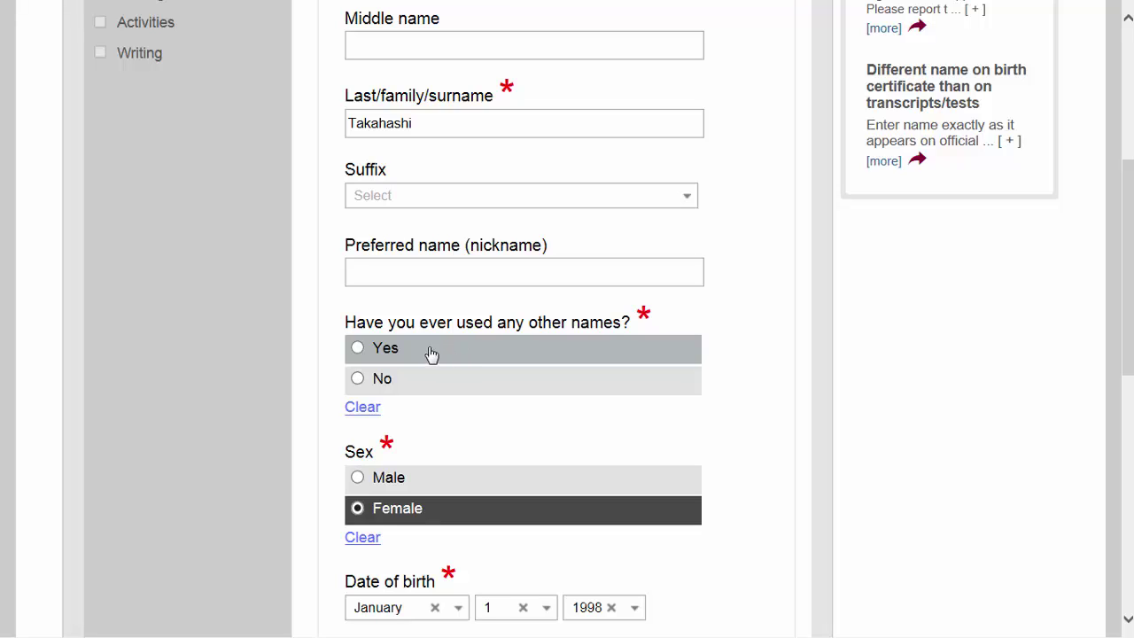
{"action": "left_click", "coordinate": [379, 386]}
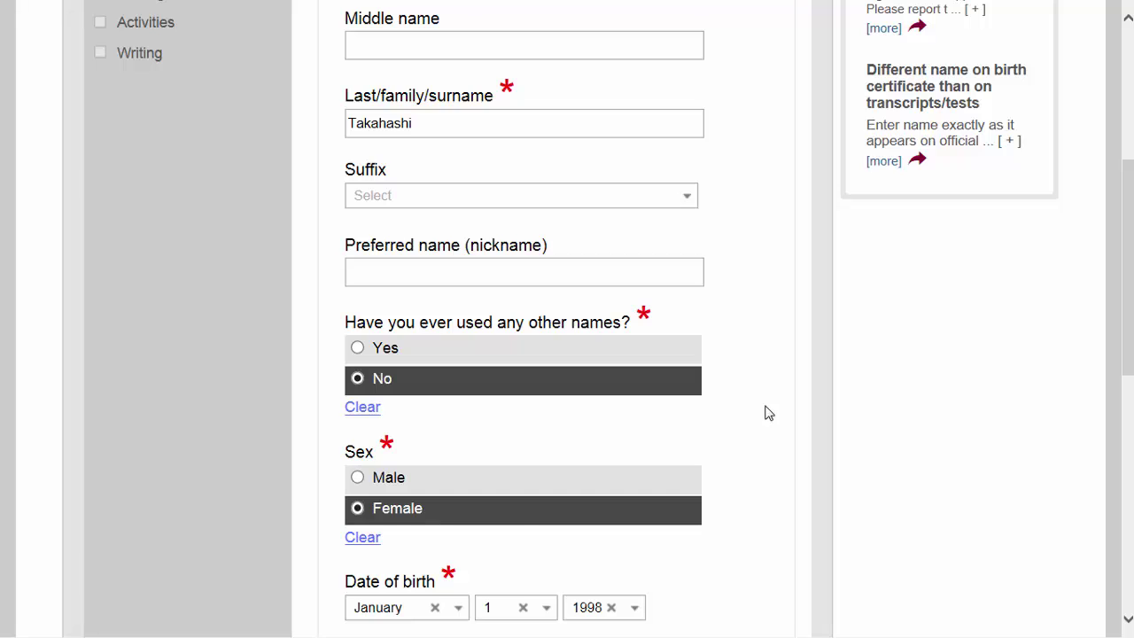
{"action": "scroll", "coordinate": [769, 414], "scroll_direction": "down", "scroll_amount": 1}
{"action": "scroll", "coordinate": [769, 413], "scroll_direction": "down", "scroll_amount": 1}
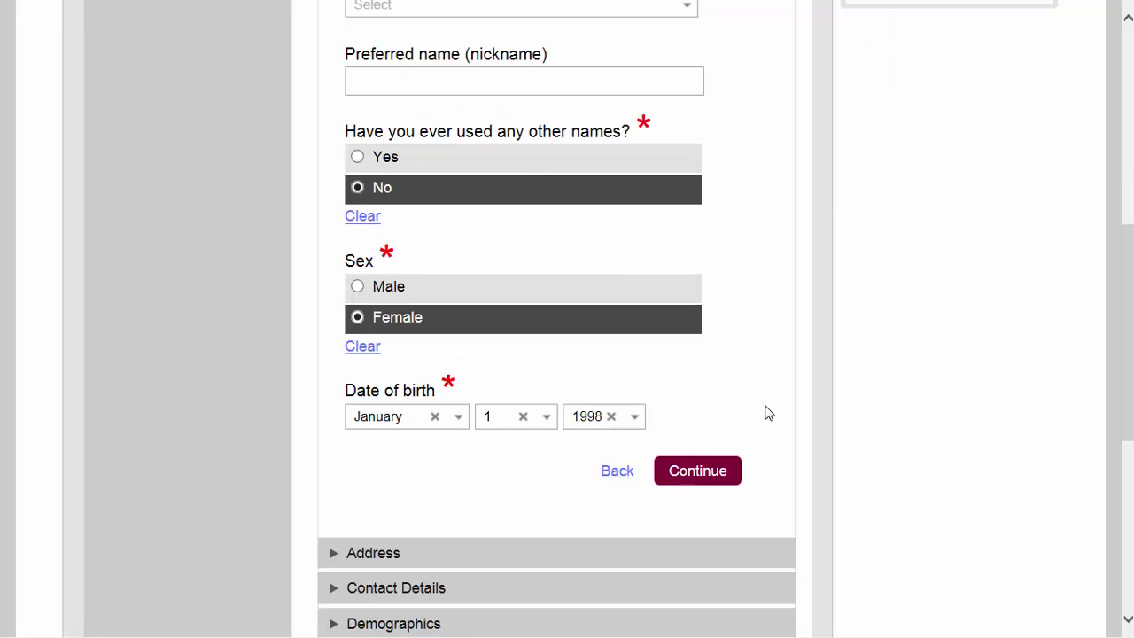
Step: Submit Personal Information, then choose 'No alternate address' and submit the Address section
{"action": "left_click", "coordinate": [694, 473]}
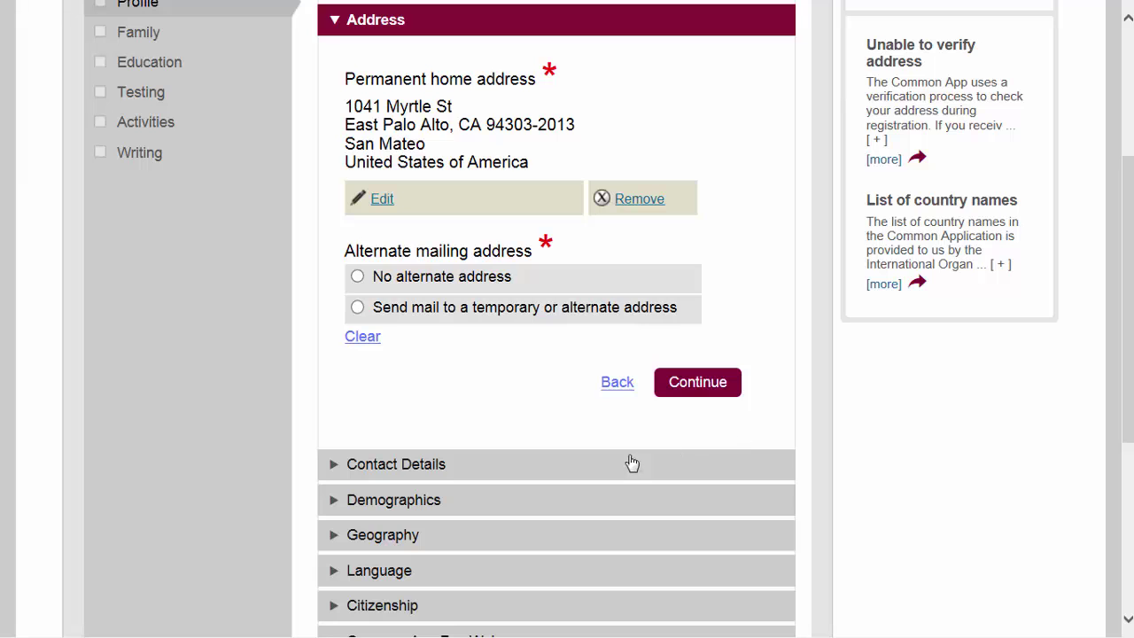
{"action": "scroll", "coordinate": [554, 361], "scroll_direction": "up", "scroll_amount": 2}
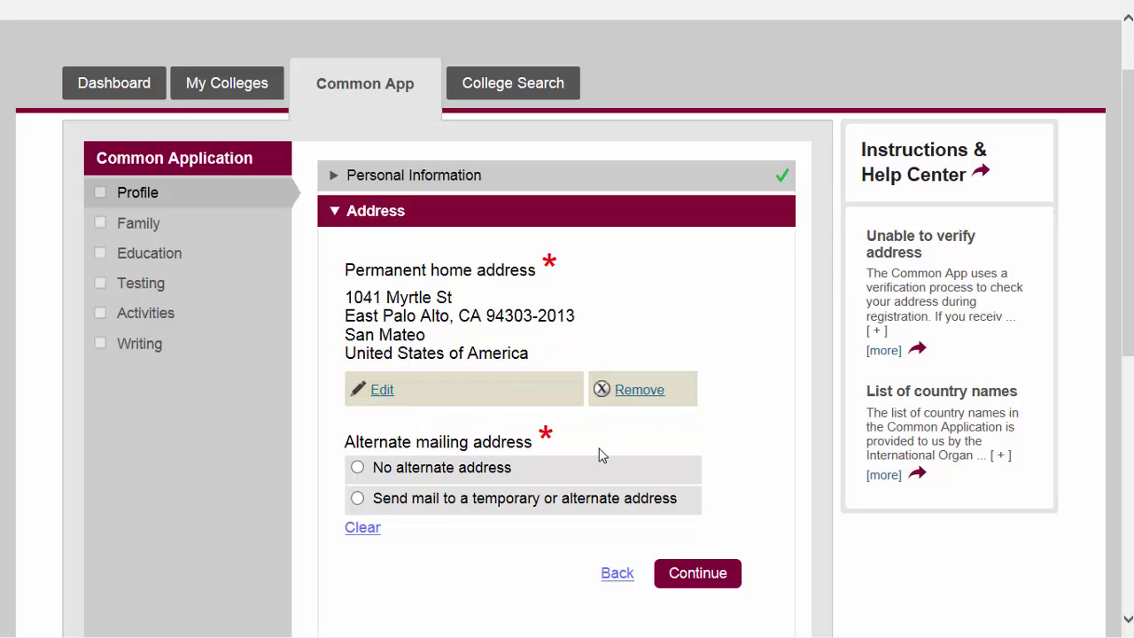
{"action": "left_click", "coordinate": [359, 469]}
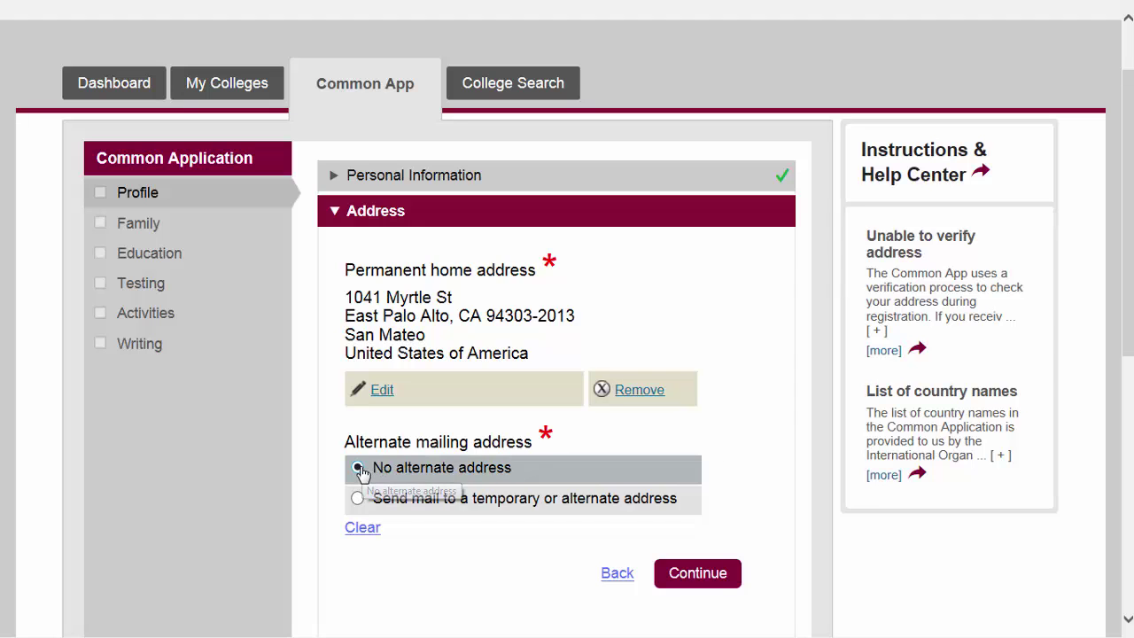
{"action": "scroll", "coordinate": [697, 490], "scroll_direction": "down", "scroll_amount": 1}
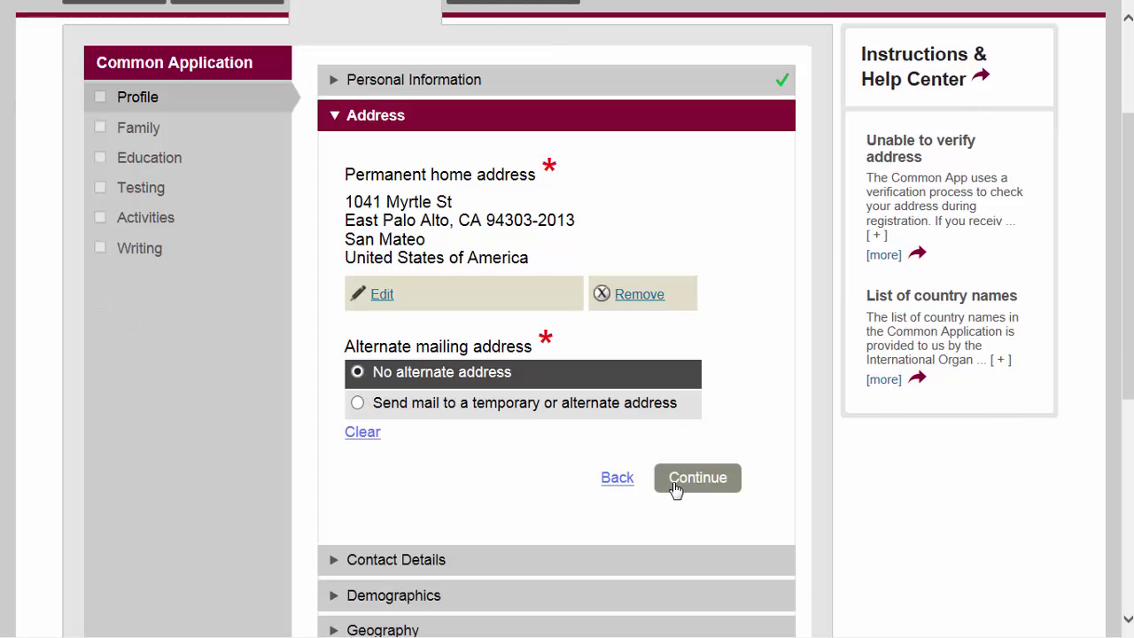
{"action": "left_click", "coordinate": [684, 480]}
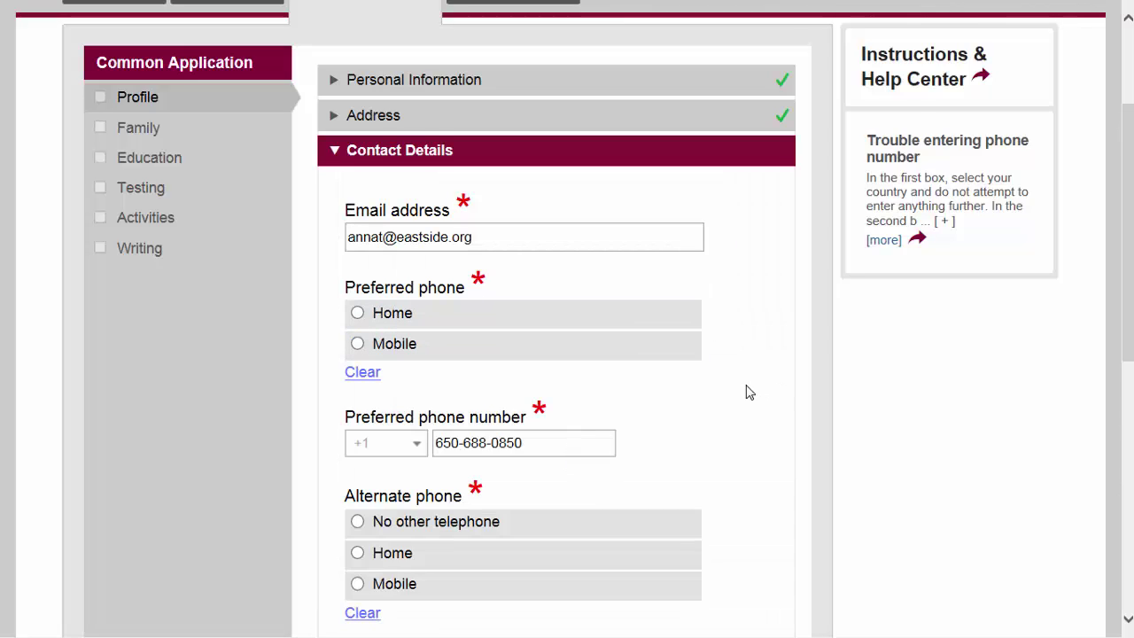
Step: Choose Home as preferred phone and 'No other telephone', then submit Contact Details
{"action": "scroll", "coordinate": [749, 393], "scroll_direction": "down", "scroll_amount": 1}
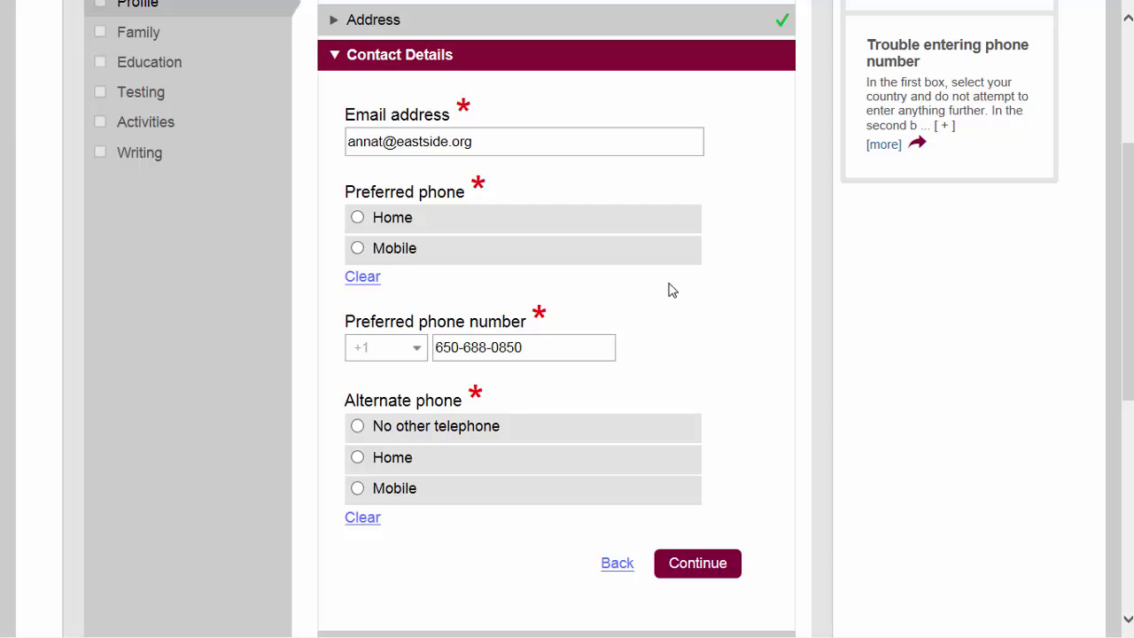
{"action": "left_click", "coordinate": [358, 222]}
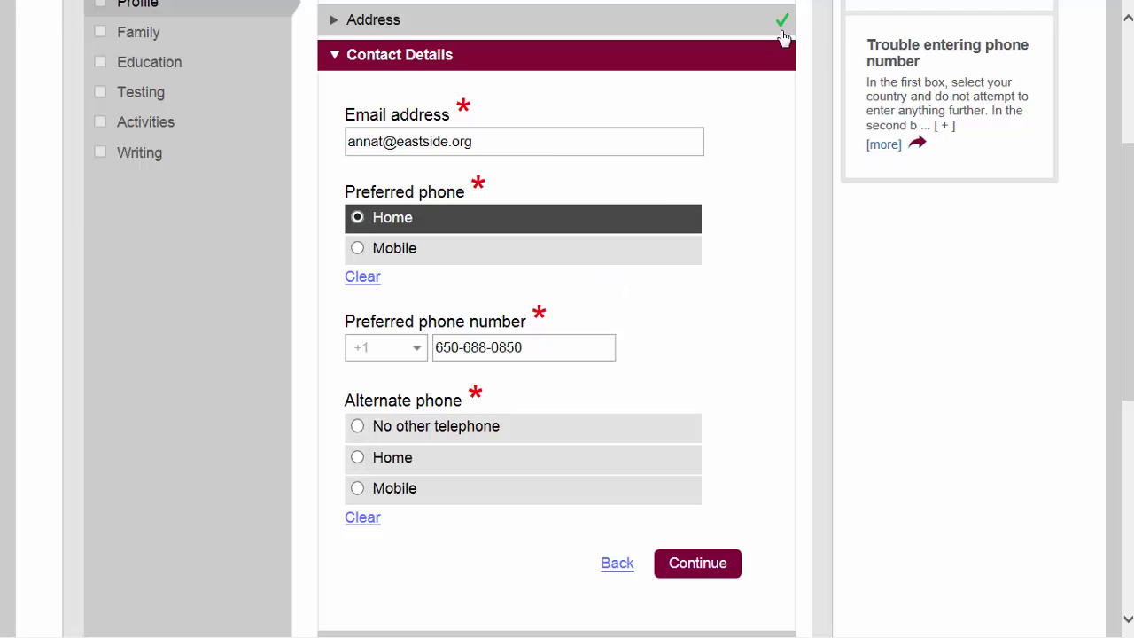
{"action": "scroll", "coordinate": [741, 228], "scroll_direction": "up", "scroll_amount": 1}
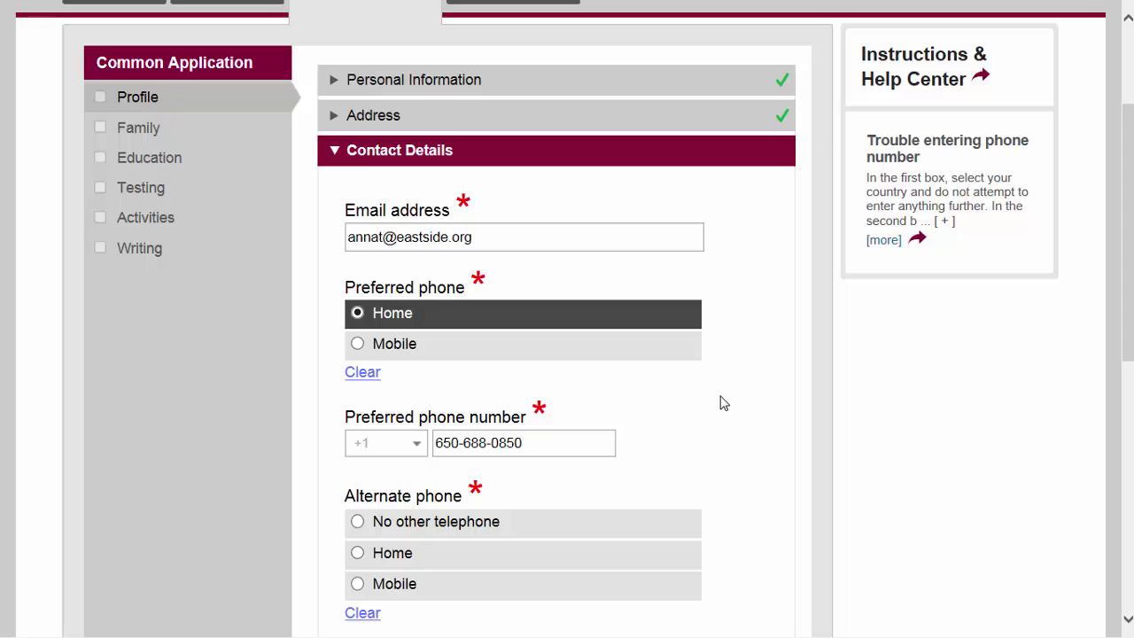
{"action": "scroll", "coordinate": [717, 421], "scroll_direction": "down", "scroll_amount": 1}
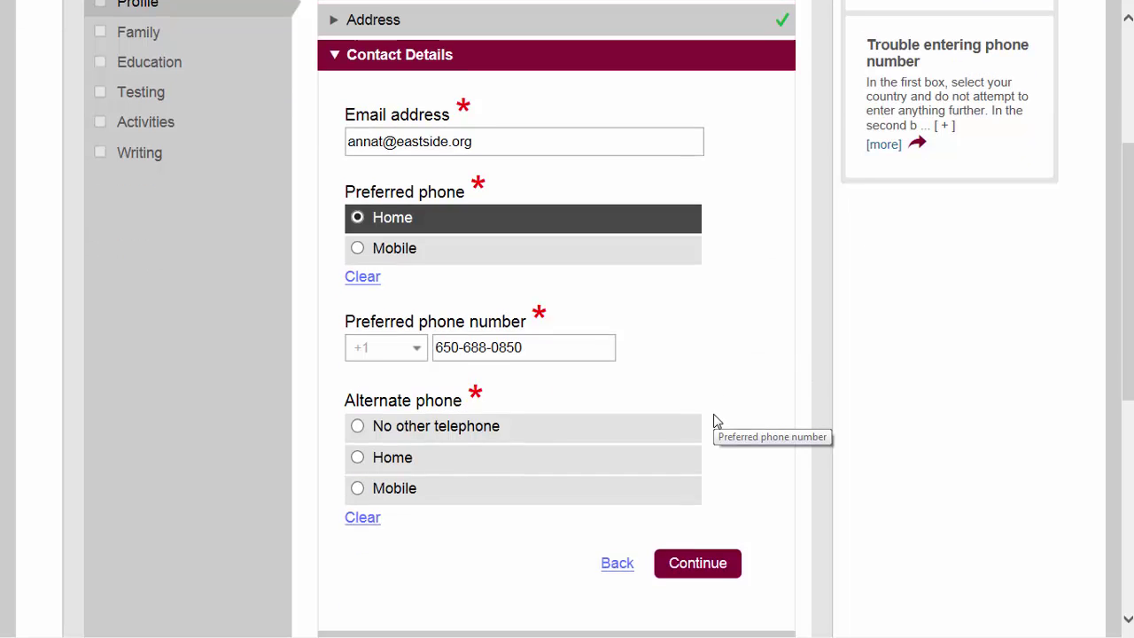
{"action": "left_click", "coordinate": [357, 426]}
{"action": "scroll", "coordinate": [664, 429], "scroll_direction": "down", "scroll_amount": 1}
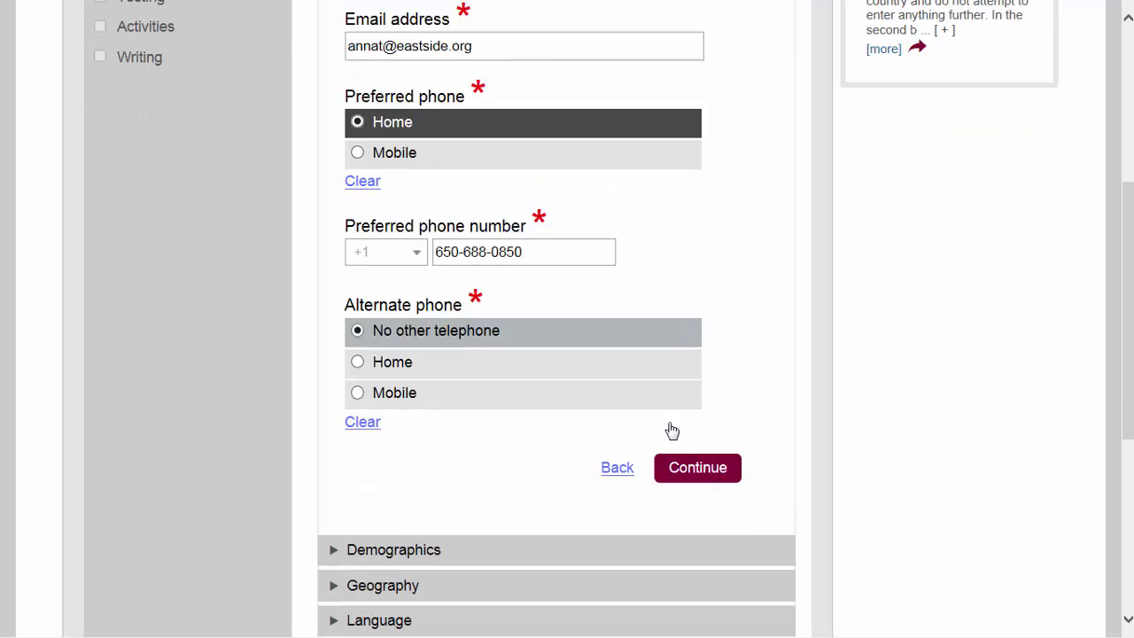
{"action": "left_click", "coordinate": [711, 469]}
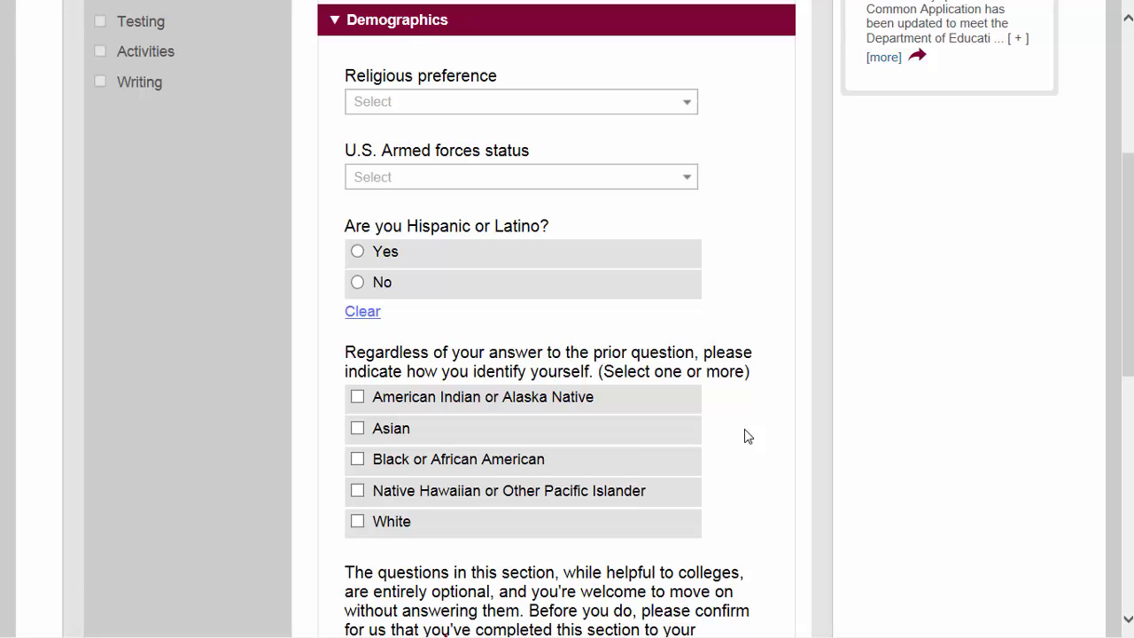
Step: Tick 'Yes, I have completed this section to my satisfaction' in Demographics and continue
{"action": "scroll", "coordinate": [745, 436], "scroll_direction": "down", "scroll_amount": 3}
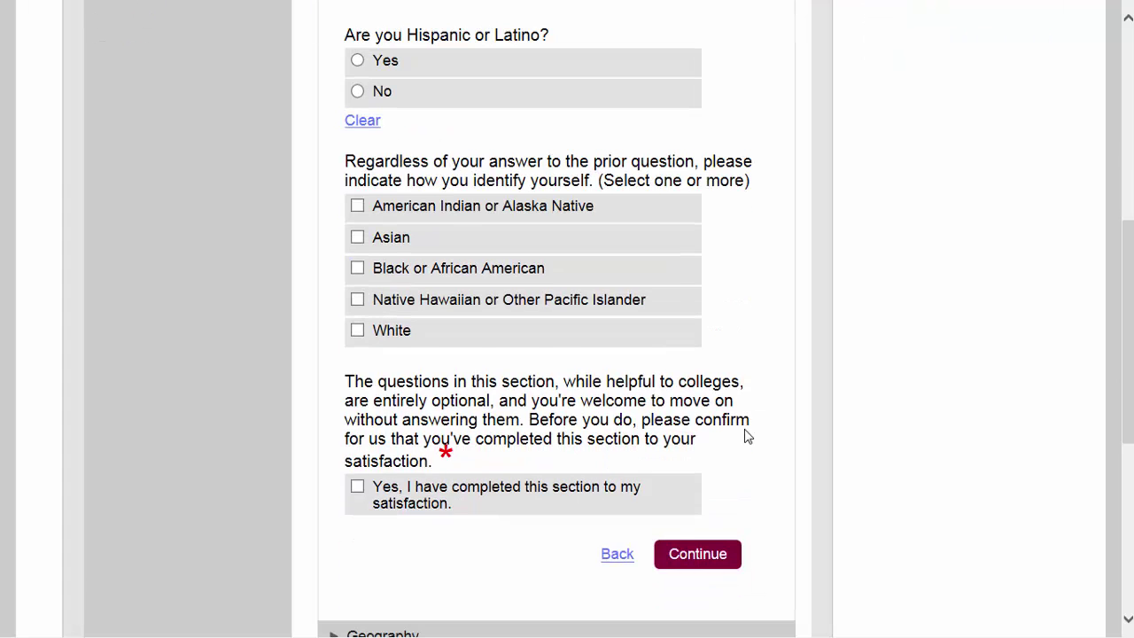
{"action": "scroll", "coordinate": [744, 436], "scroll_direction": "down", "scroll_amount": 1}
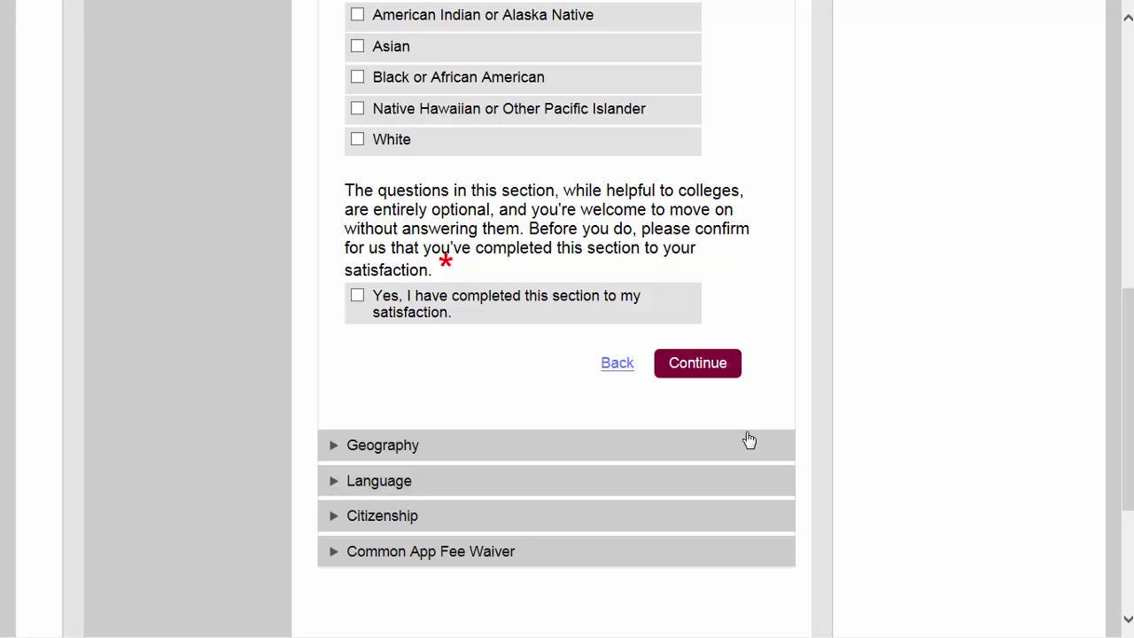
{"action": "left_click", "coordinate": [360, 301]}
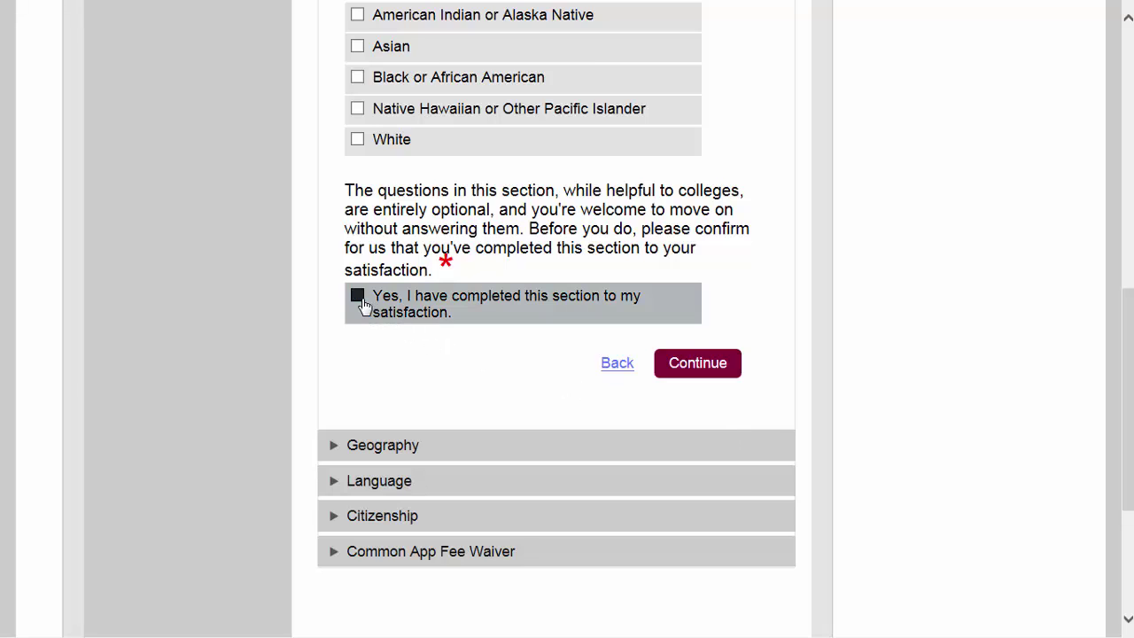
{"action": "left_click", "coordinate": [693, 365]}
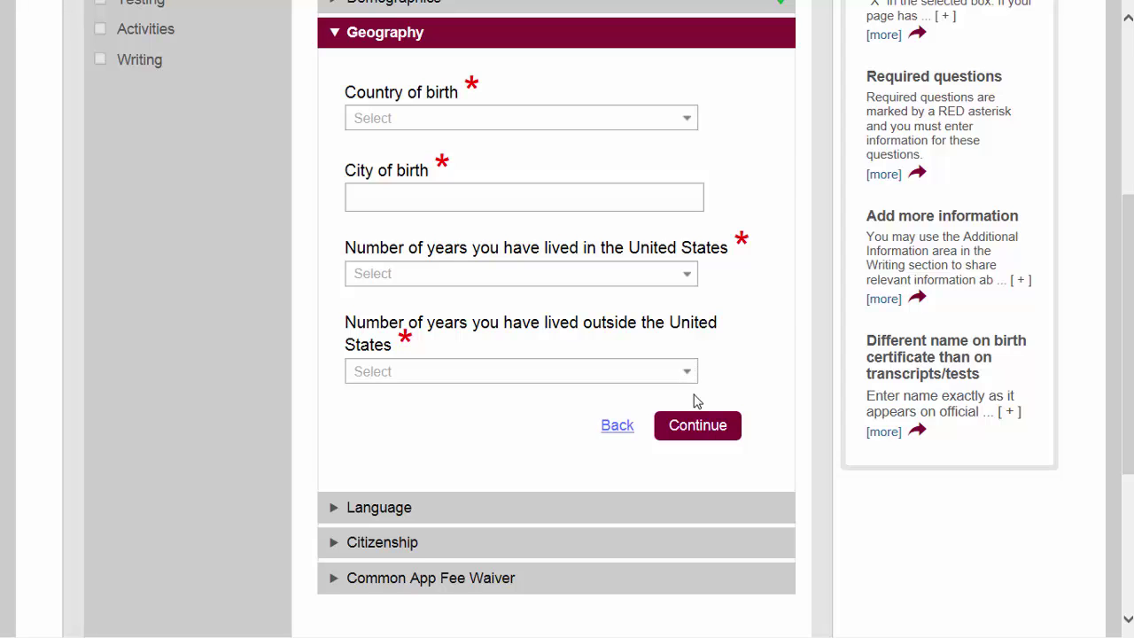
Step: Continue past Geography with country, city of birth and years lived left blank
{"action": "left_click", "coordinate": [697, 427]}
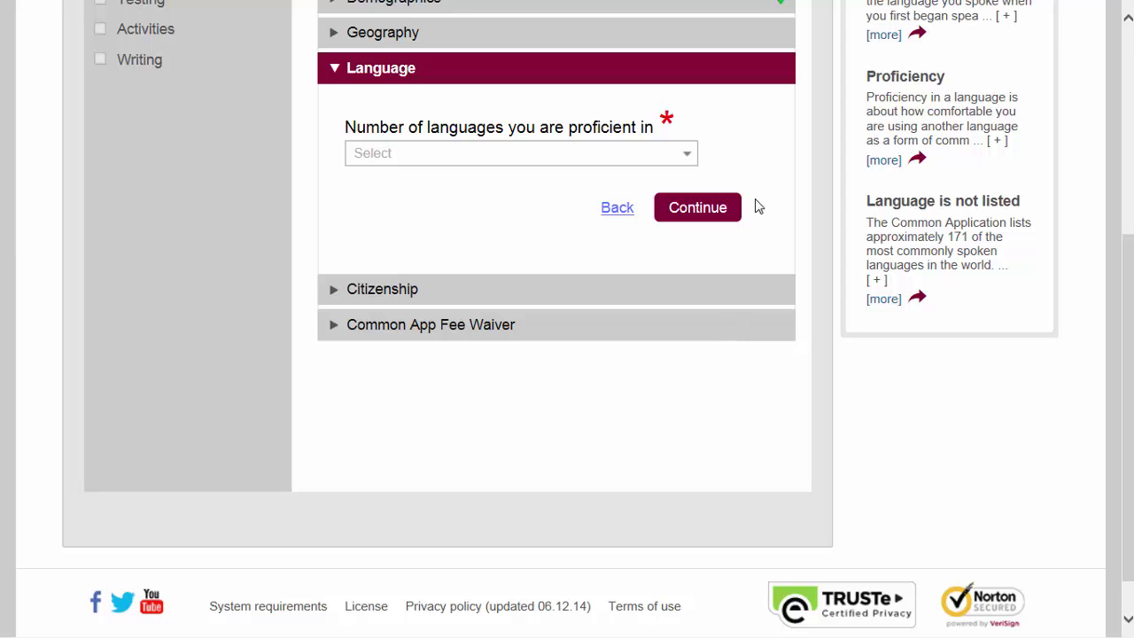
Step: Set the number of languages you are proficient in to 2
{"action": "scroll", "coordinate": [754, 202], "scroll_direction": "up", "scroll_amount": 1}
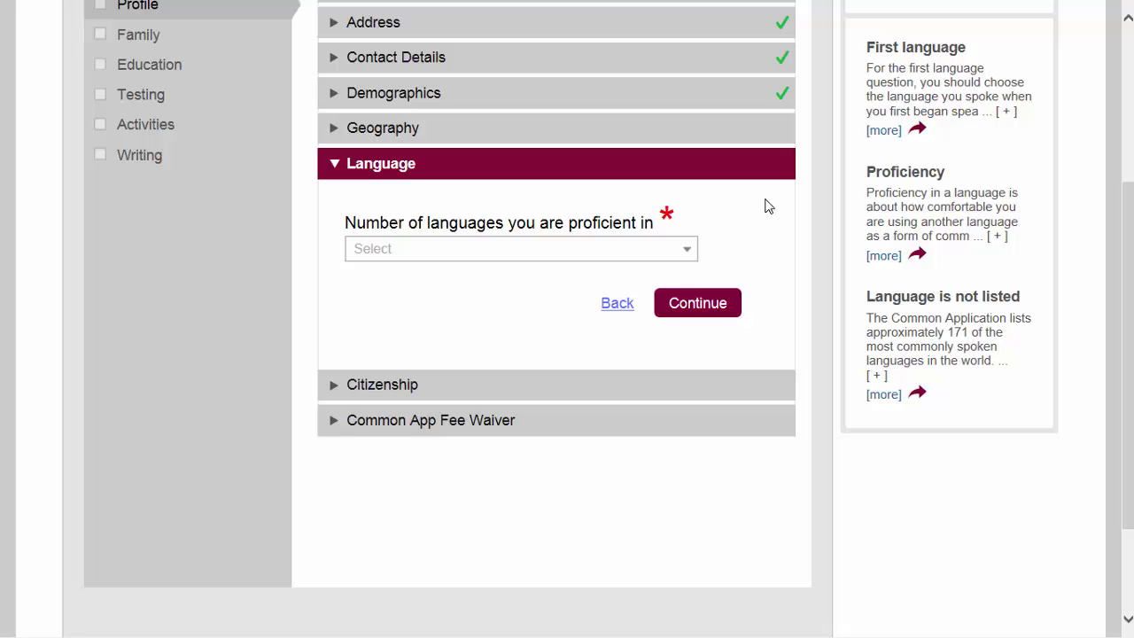
{"action": "left_click", "coordinate": [689, 254]}
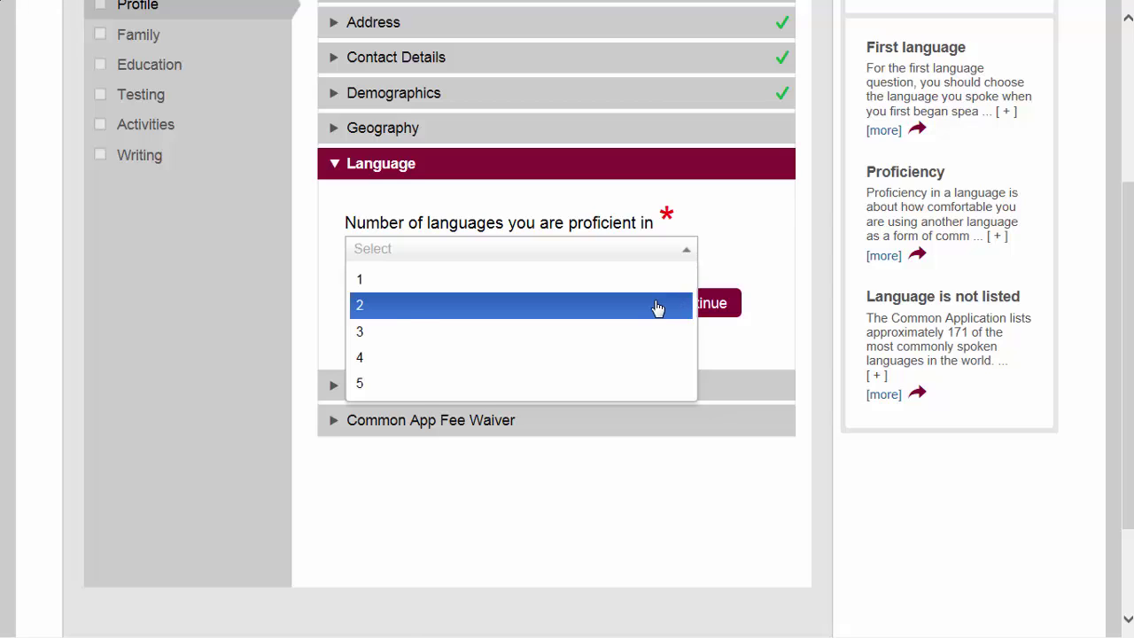
{"action": "left_click", "coordinate": [657, 307]}
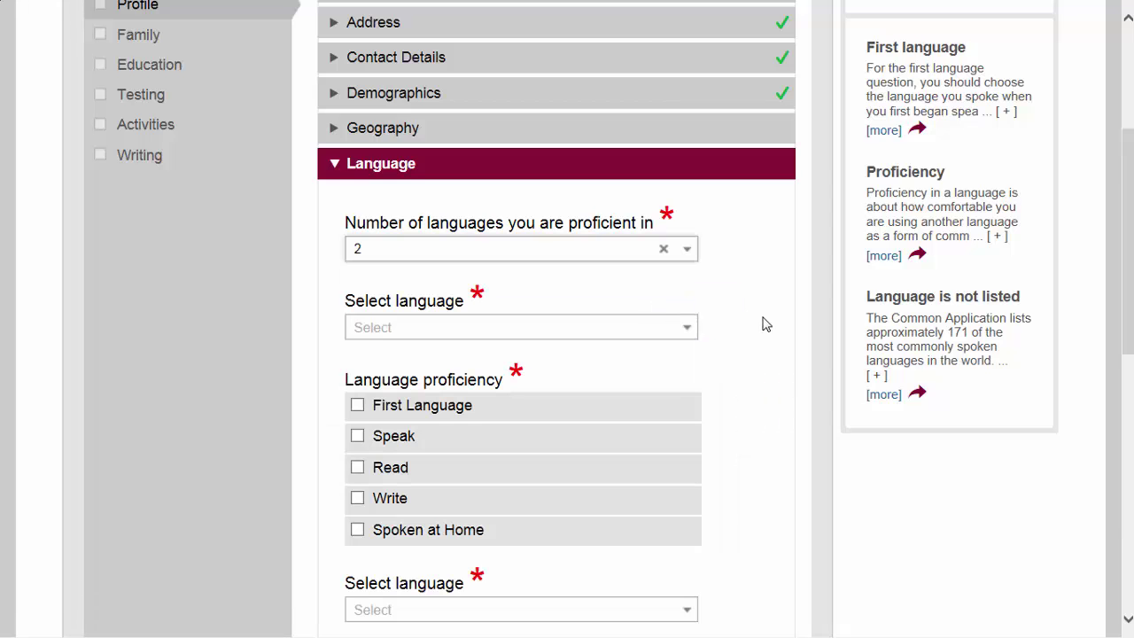
Step: Add English as first language, spoken, read, written and spoken at home
{"action": "scroll", "coordinate": [766, 324], "scroll_direction": "down", "scroll_amount": 1}
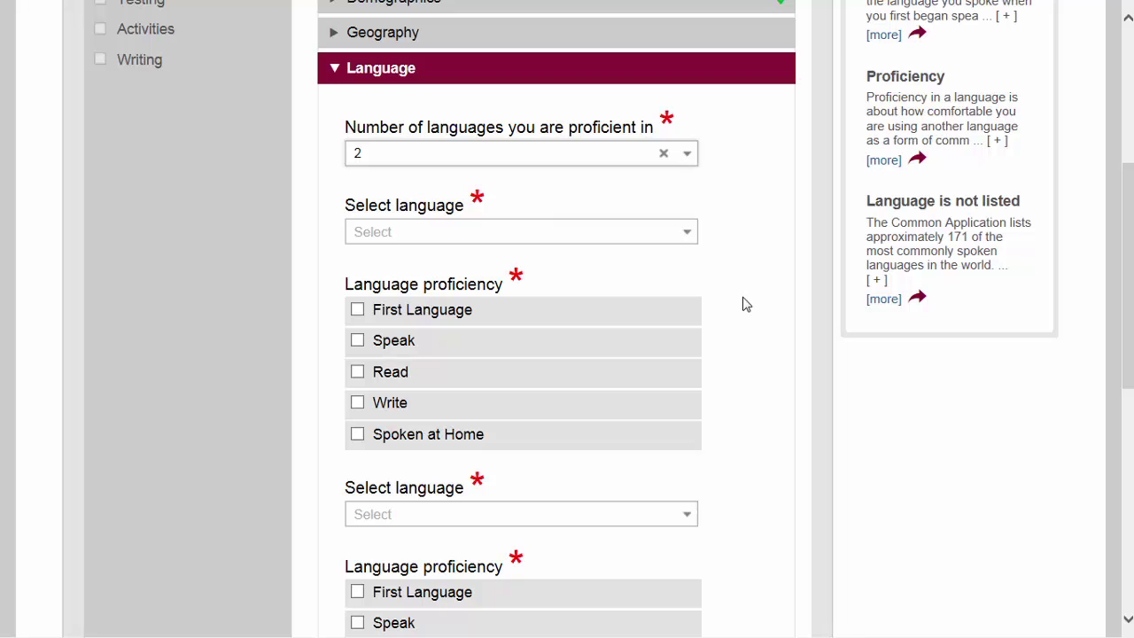
{"action": "left_click", "coordinate": [689, 237]}
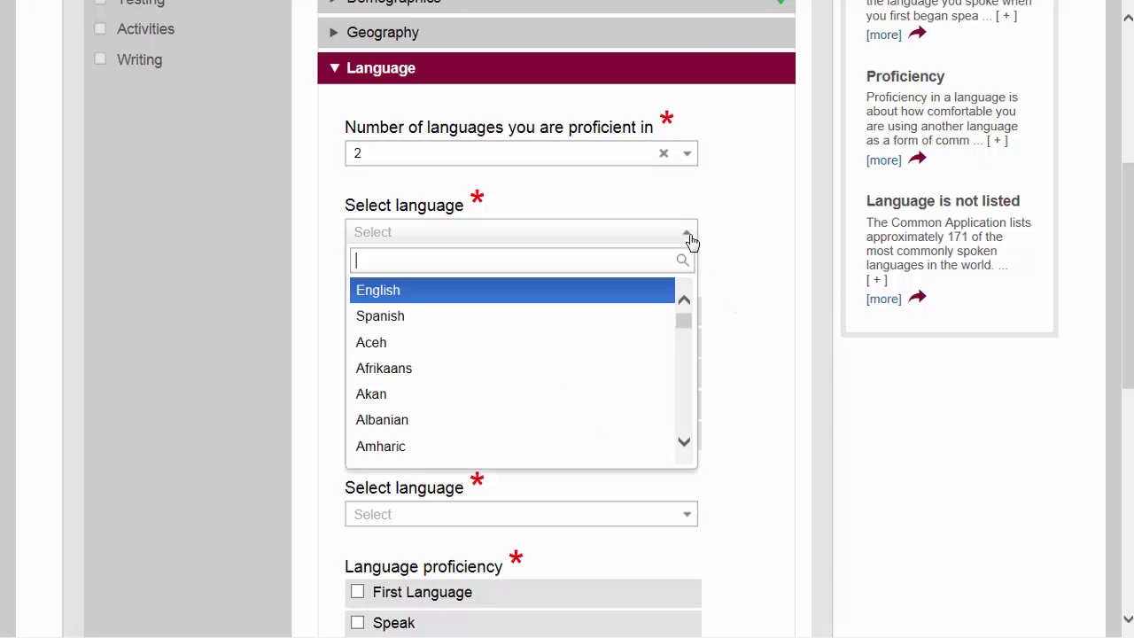
{"action": "left_click", "coordinate": [648, 297]}
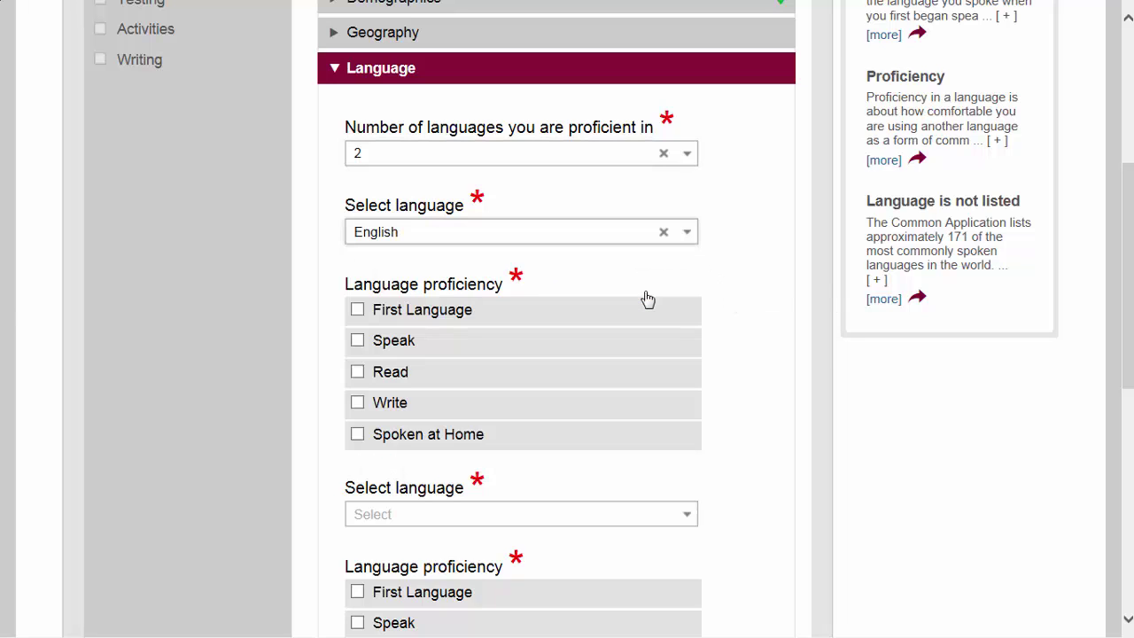
{"action": "left_click", "coordinate": [356, 309]}
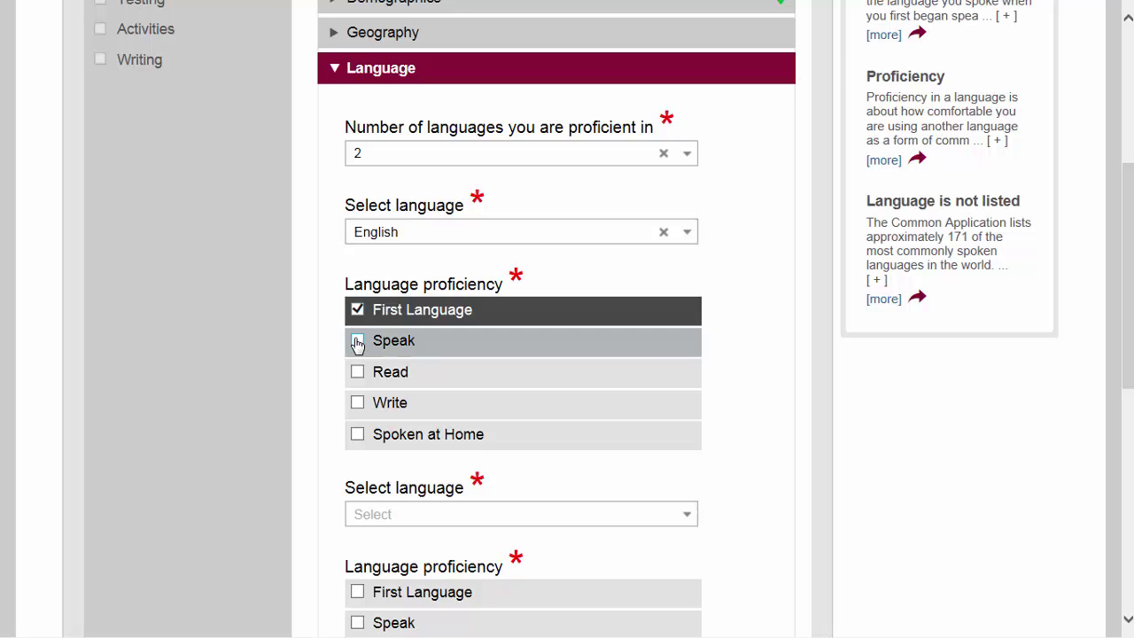
{"action": "left_click", "coordinate": [357, 341]}
{"action": "left_click", "coordinate": [356, 373]}
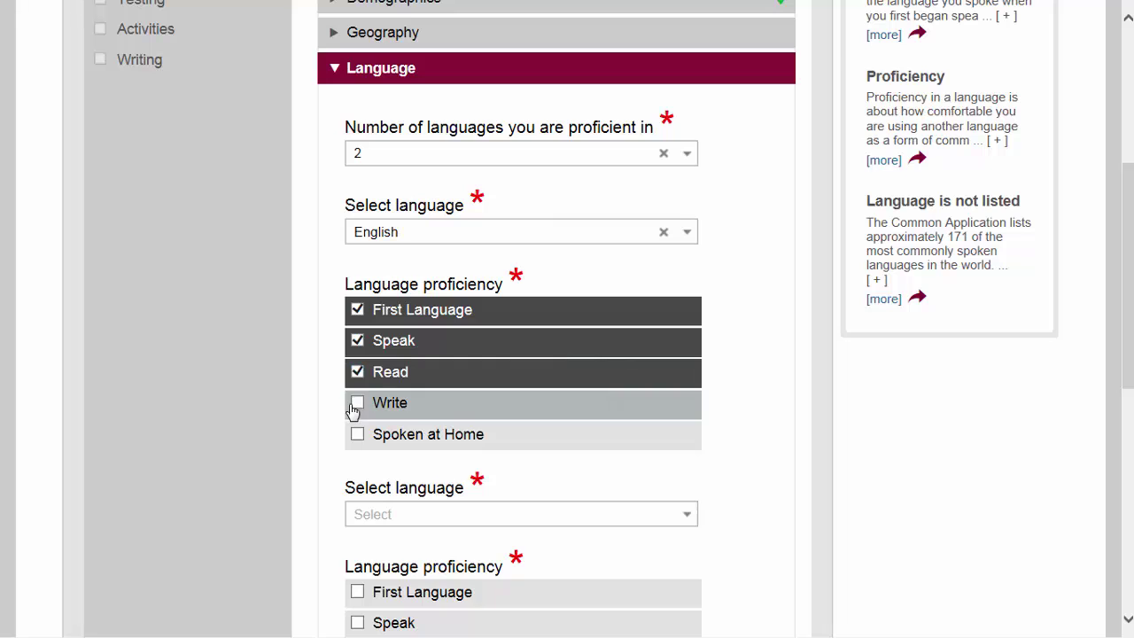
{"action": "left_click", "coordinate": [356, 404]}
{"action": "left_click", "coordinate": [356, 434]}
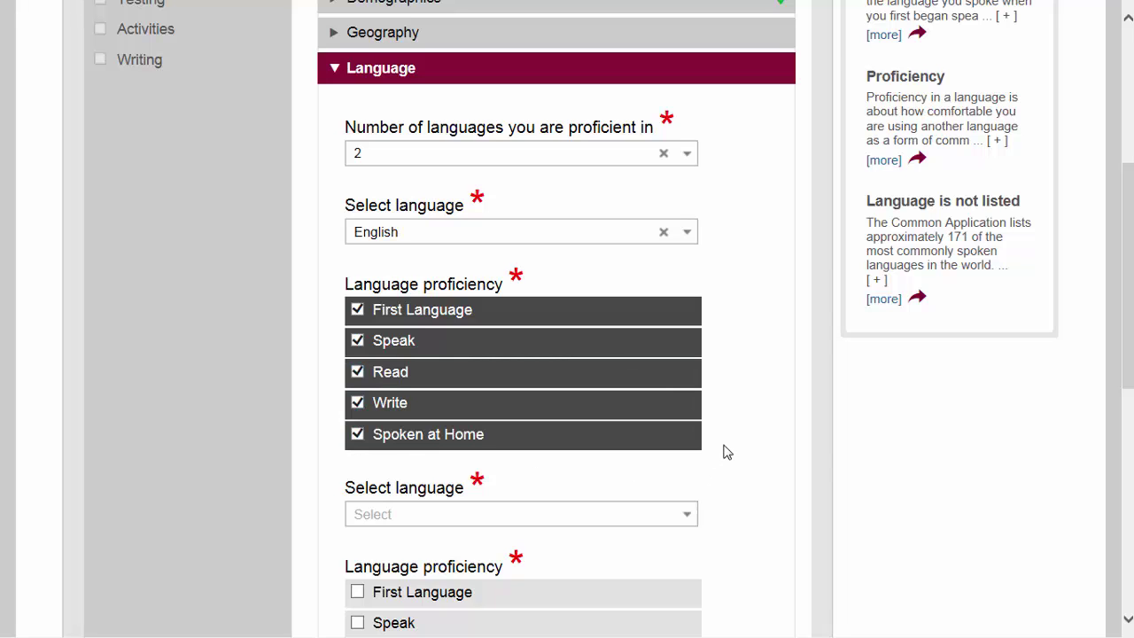
Step: Add Spanish as the second language with Speak, Read and Write, and save
{"action": "scroll", "coordinate": [723, 452], "scroll_direction": "down", "scroll_amount": 1}
{"action": "left_click", "coordinate": [685, 426]}
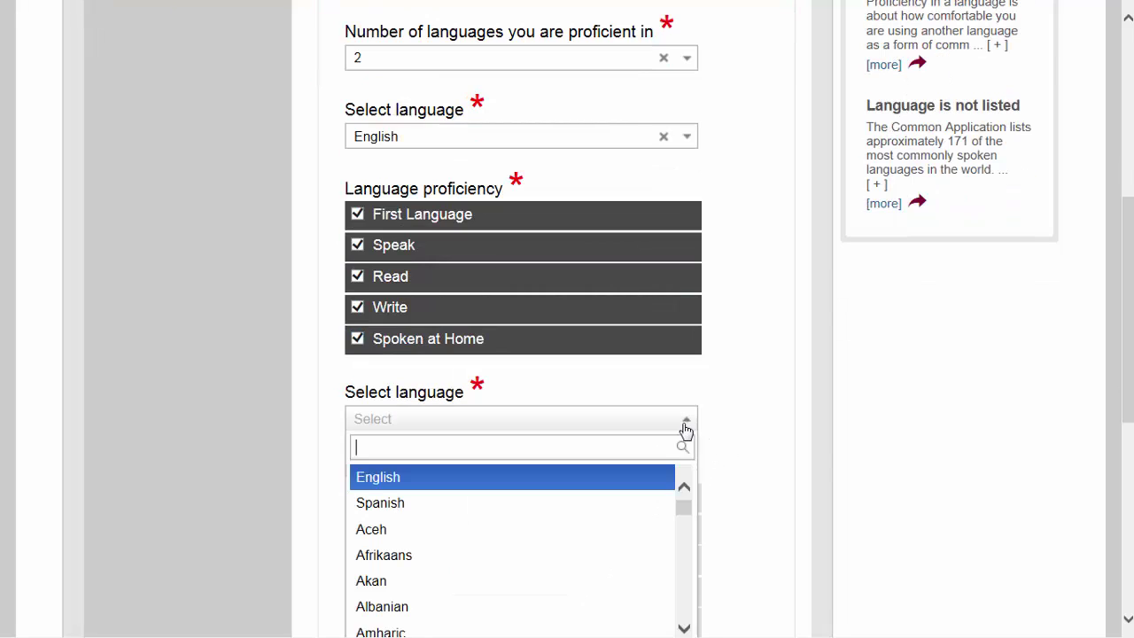
{"action": "left_click", "coordinate": [654, 505]}
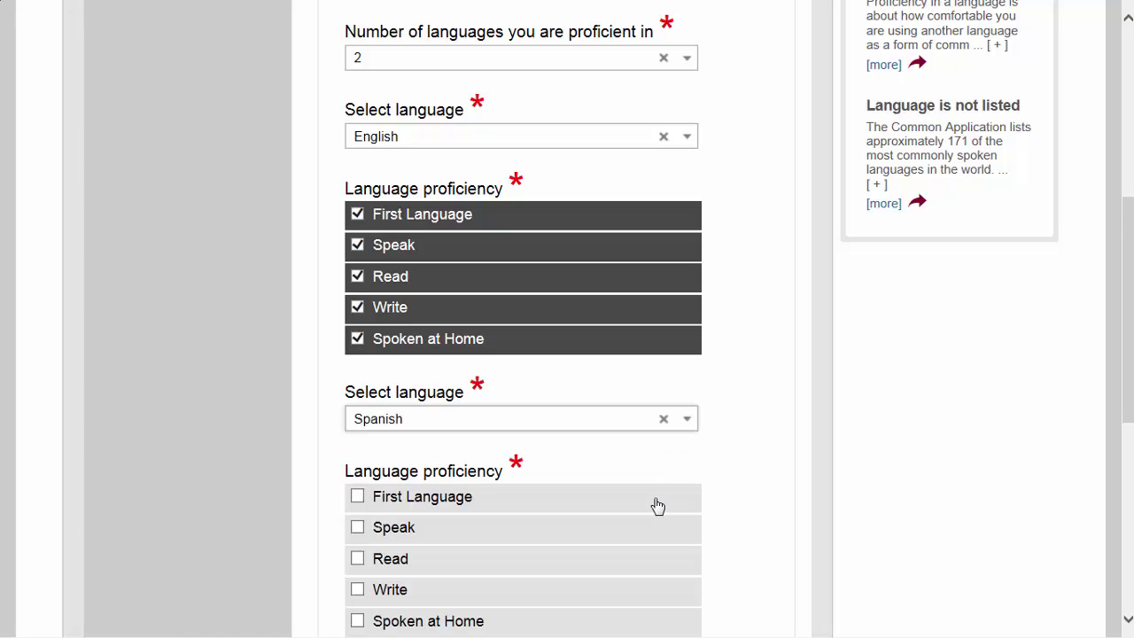
{"action": "scroll", "coordinate": [719, 470], "scroll_direction": "down", "scroll_amount": 2}
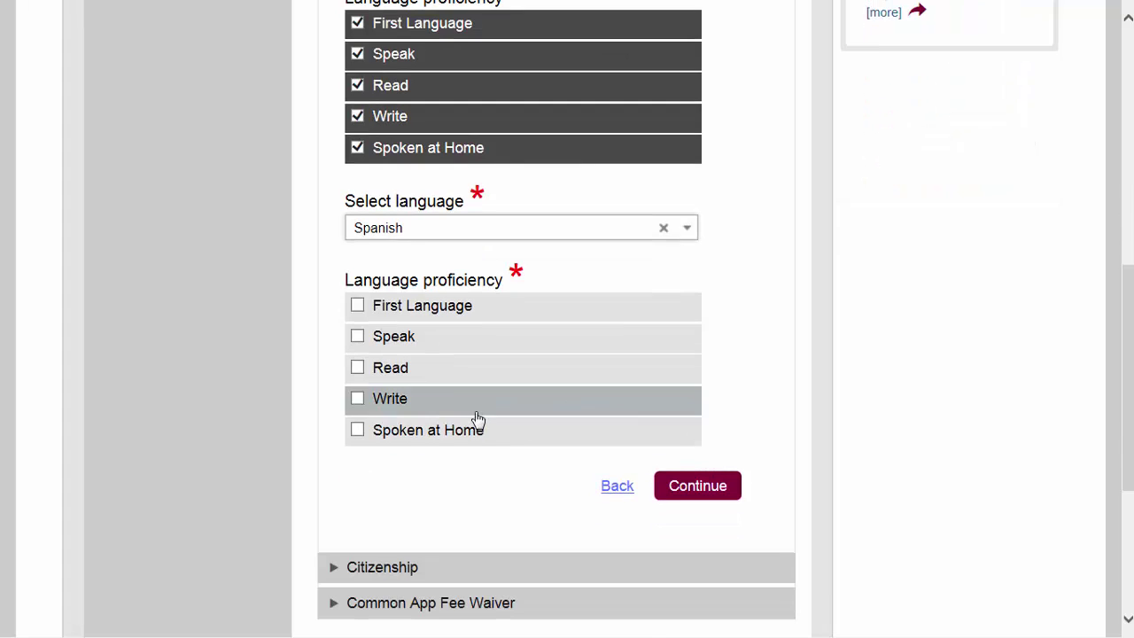
{"action": "left_click", "coordinate": [357, 342]}
{"action": "left_click", "coordinate": [357, 369]}
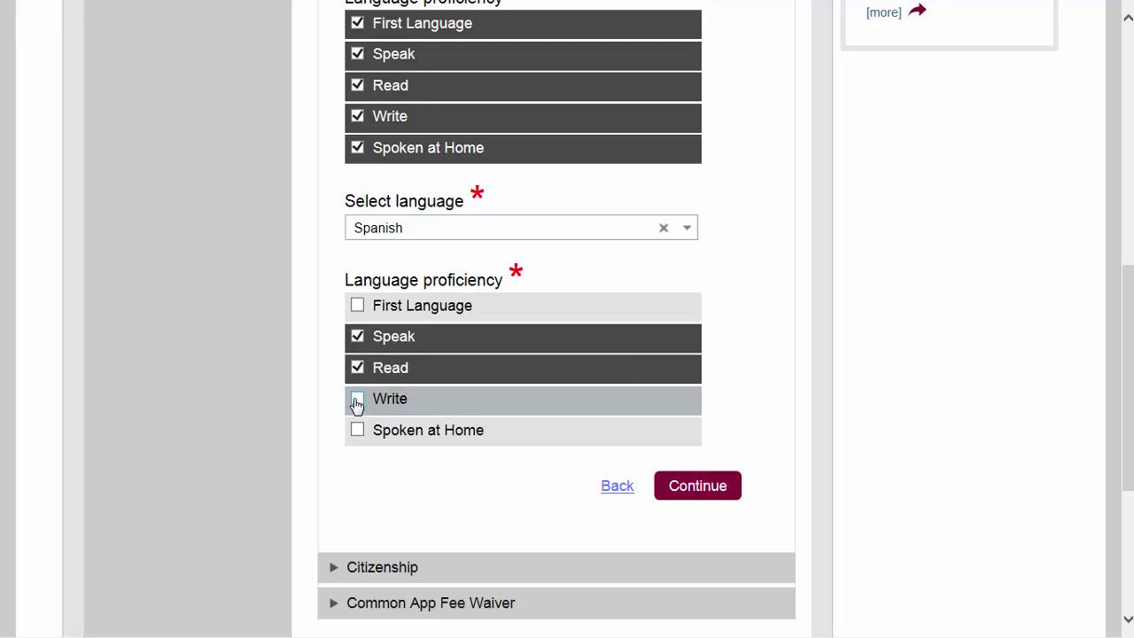
{"action": "left_click", "coordinate": [357, 403]}
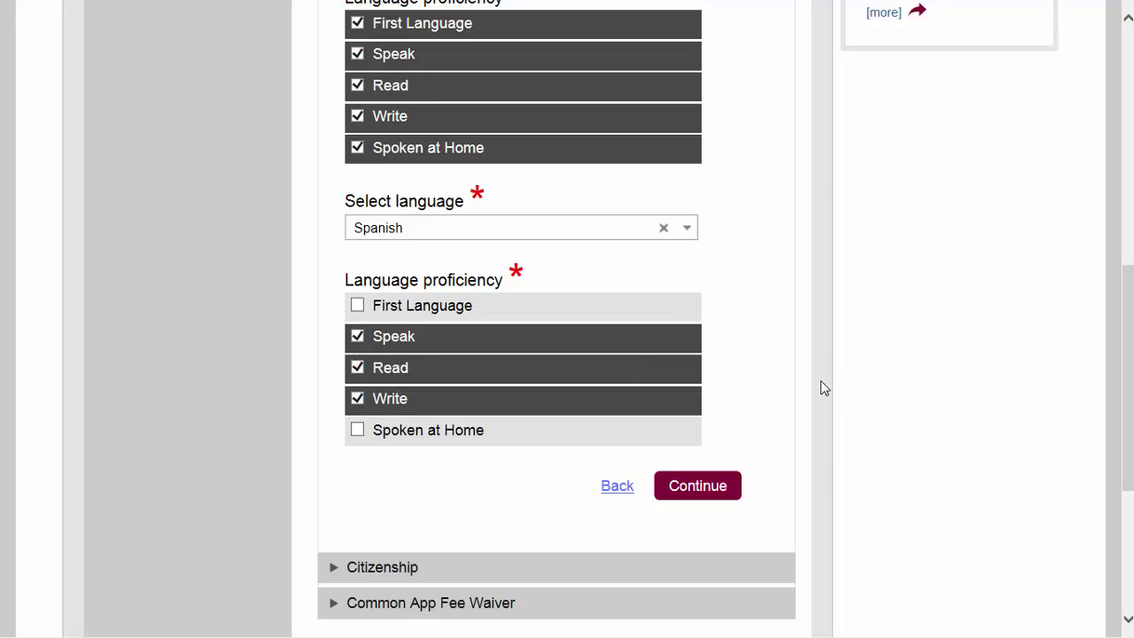
{"action": "left_click", "coordinate": [717, 487]}
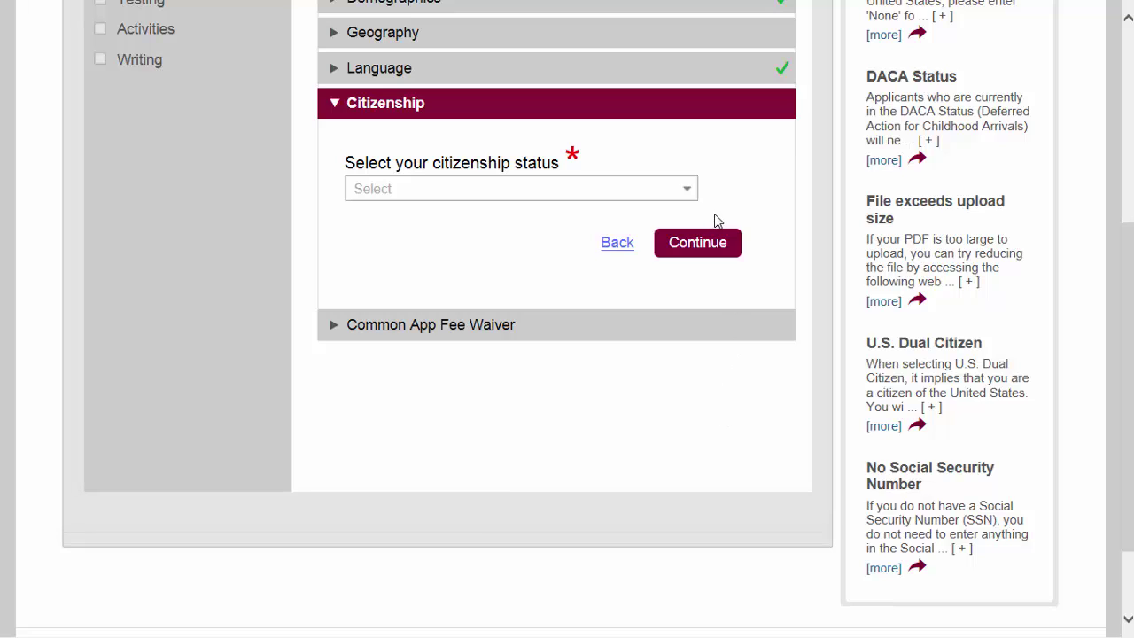
Step: Leave the citizenship status dropdown unselected and continue to the Fee Waiver section
{"action": "left_click", "coordinate": [693, 198]}
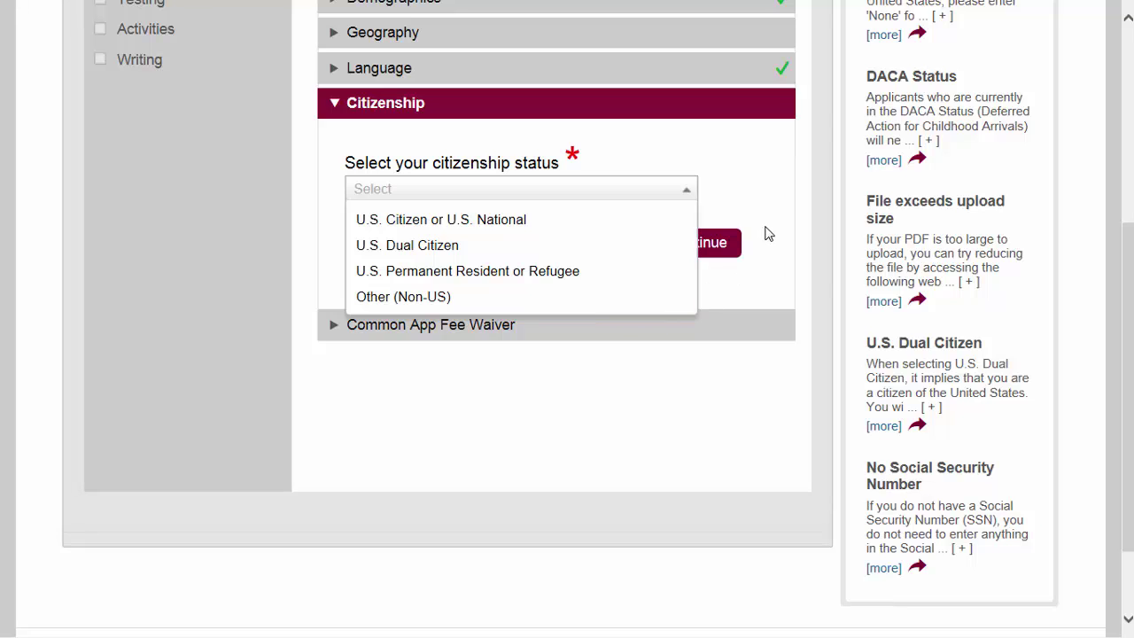
{"action": "left_click", "coordinate": [726, 266]}
{"action": "left_click", "coordinate": [703, 268]}
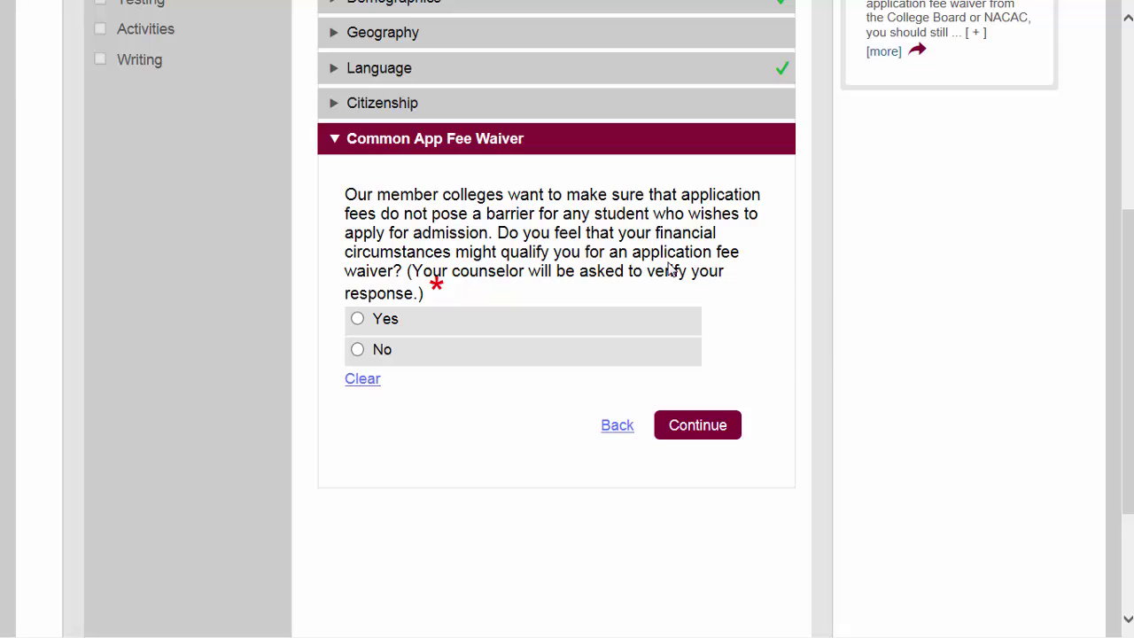
Step: Answer Yes to fee waiver eligibility and tick the ACT or SAT testing fee waiver
{"action": "left_click", "coordinate": [360, 321]}
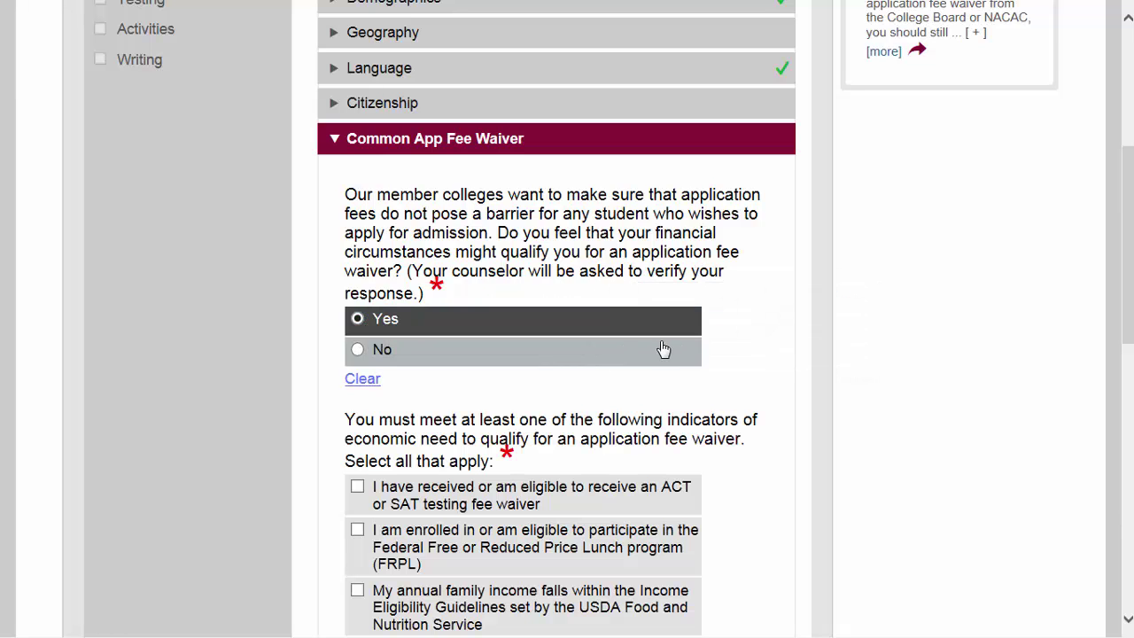
{"action": "scroll", "coordinate": [794, 349], "scroll_direction": "down", "scroll_amount": 2}
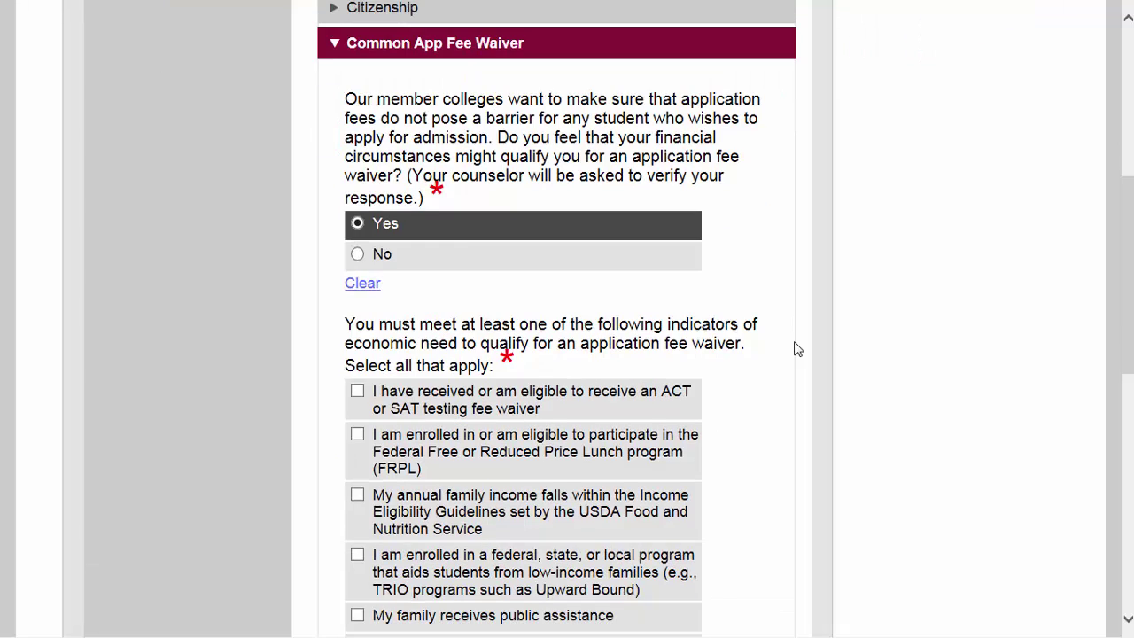
{"action": "scroll", "coordinate": [794, 349], "scroll_direction": "down", "scroll_amount": 2}
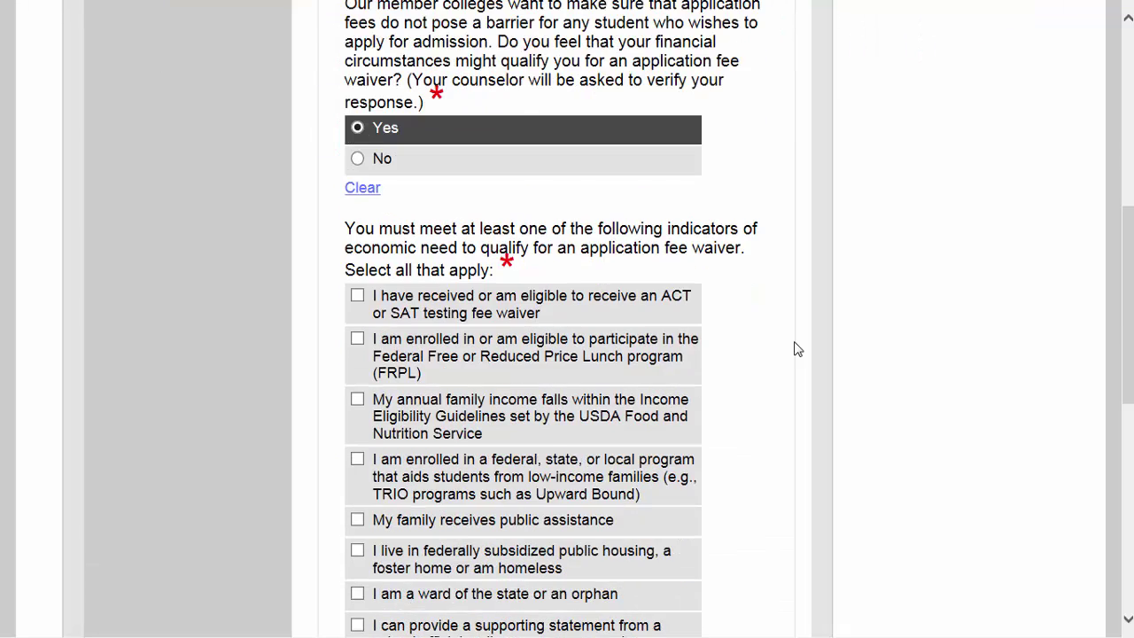
{"action": "scroll", "coordinate": [795, 349], "scroll_direction": "down", "scroll_amount": 2}
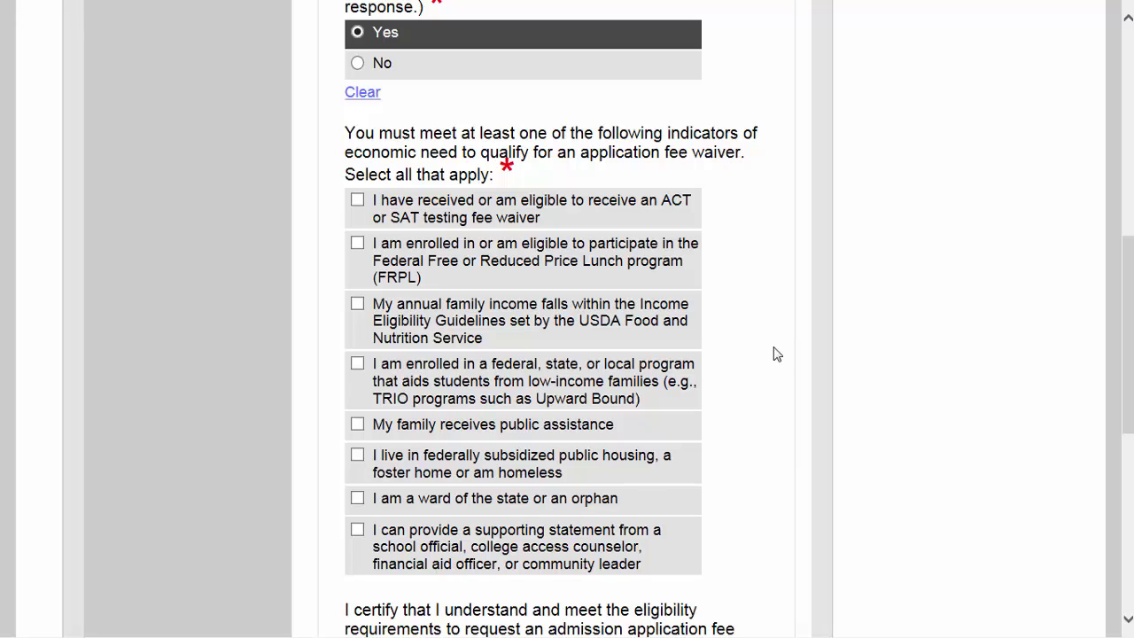
{"action": "left_click", "coordinate": [357, 200]}
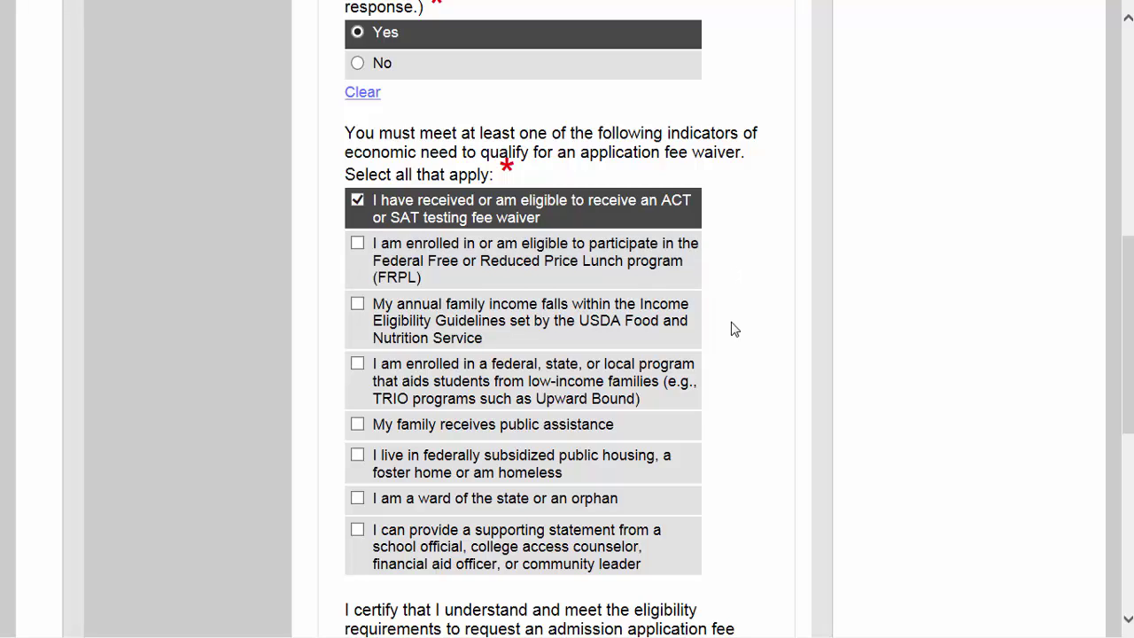
Step: Type the applicant's full name as the Fee Waiver signature and submit
{"action": "scroll", "coordinate": [731, 329], "scroll_direction": "down", "scroll_amount": 3}
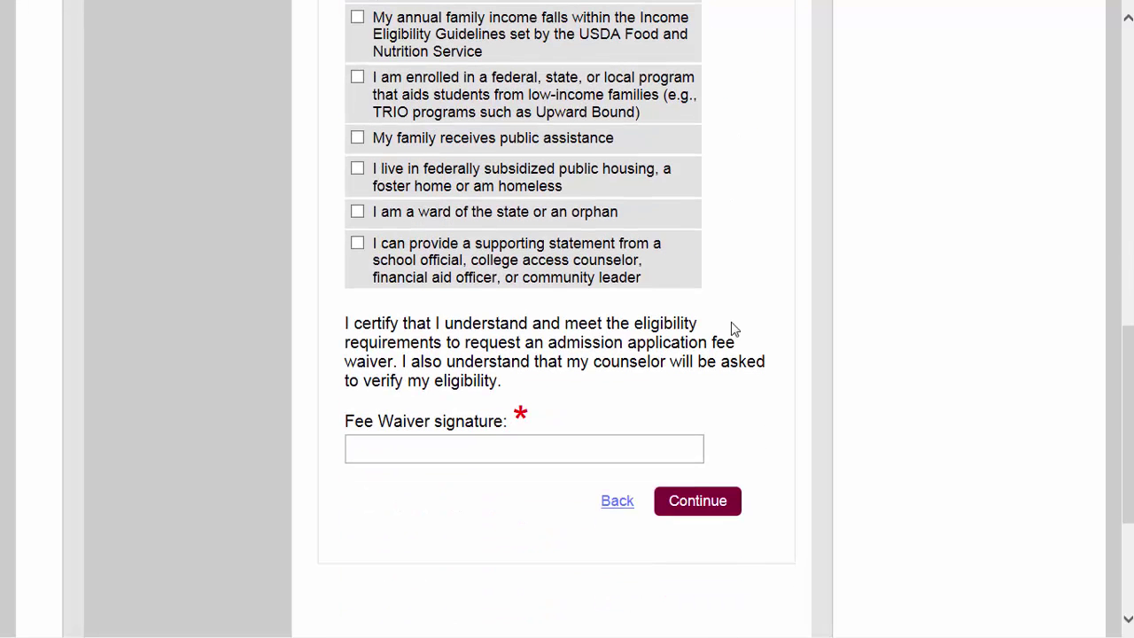
{"action": "scroll", "coordinate": [731, 328], "scroll_direction": "down", "scroll_amount": 1}
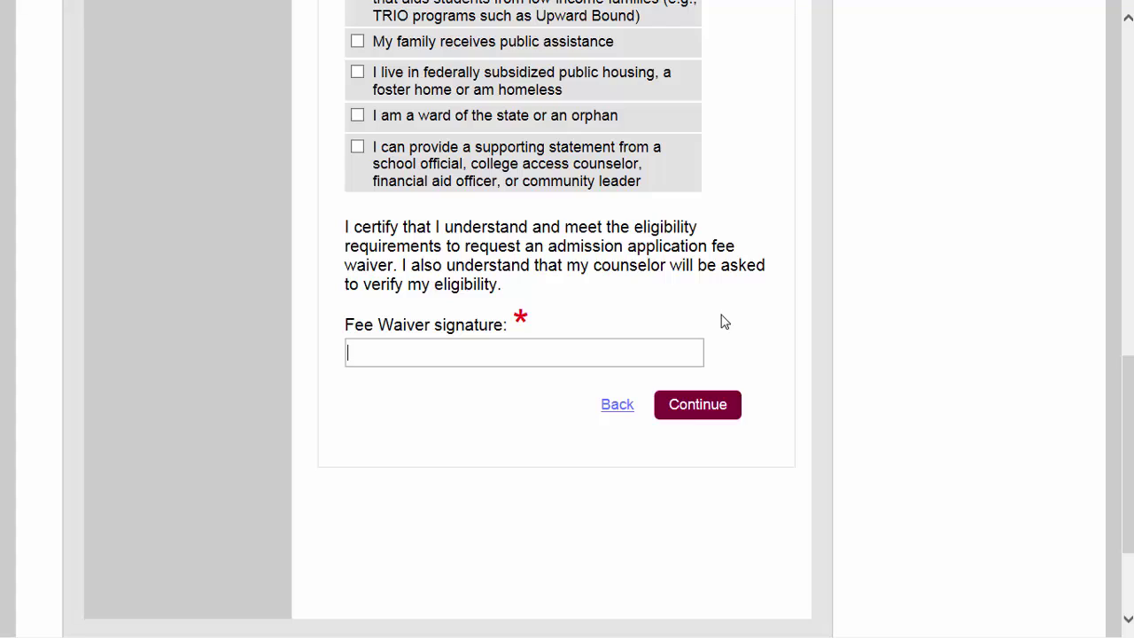
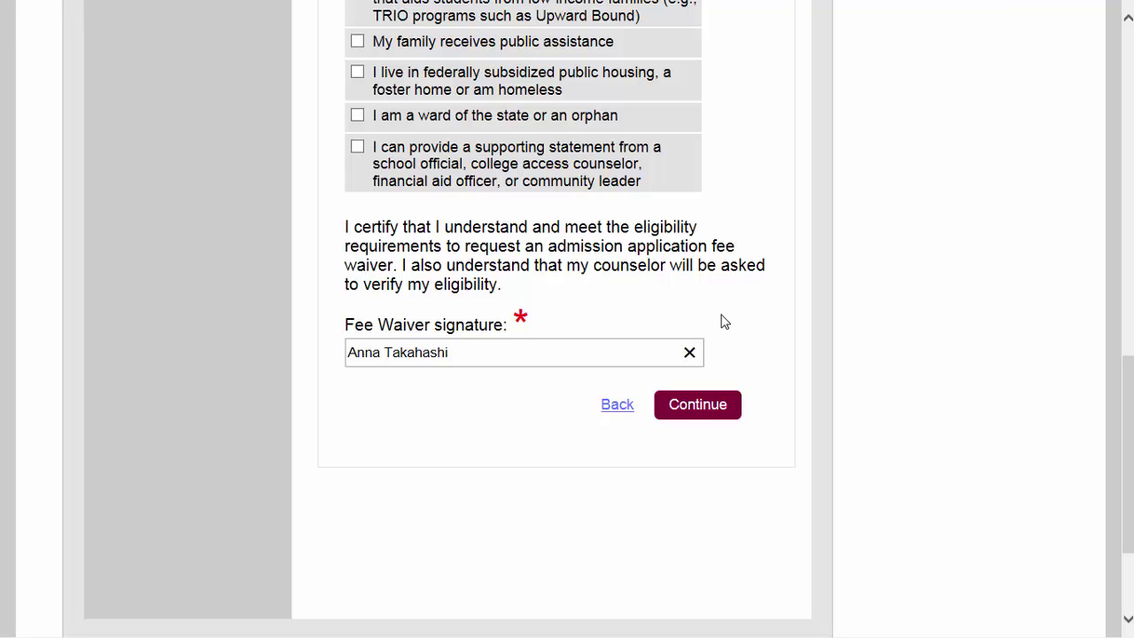
{"action": "left_click", "coordinate": [702, 423]}
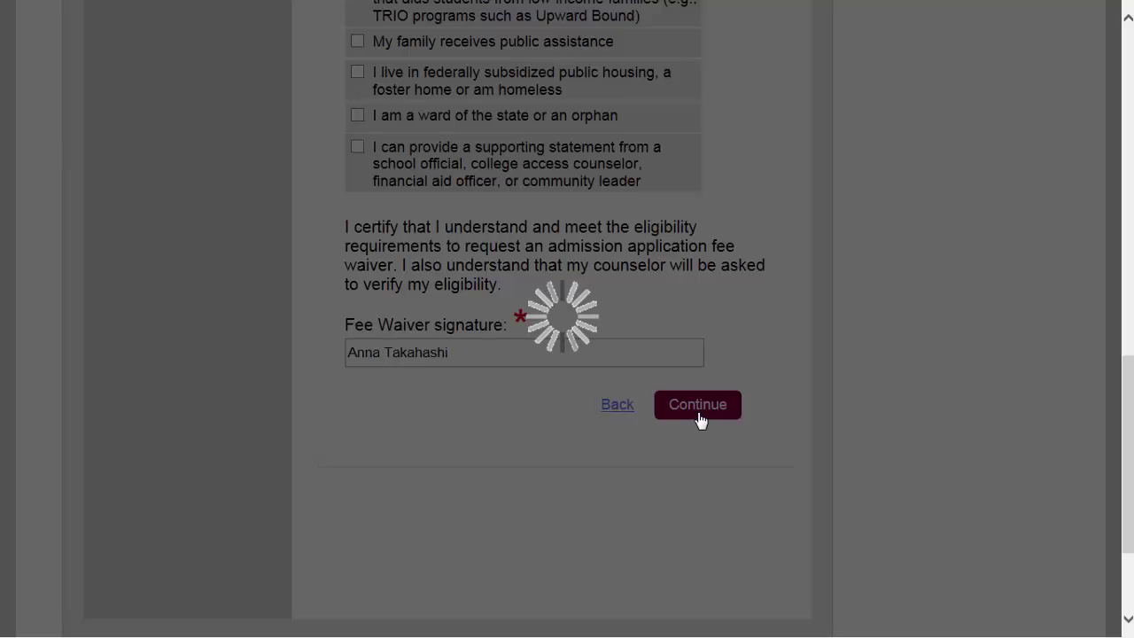